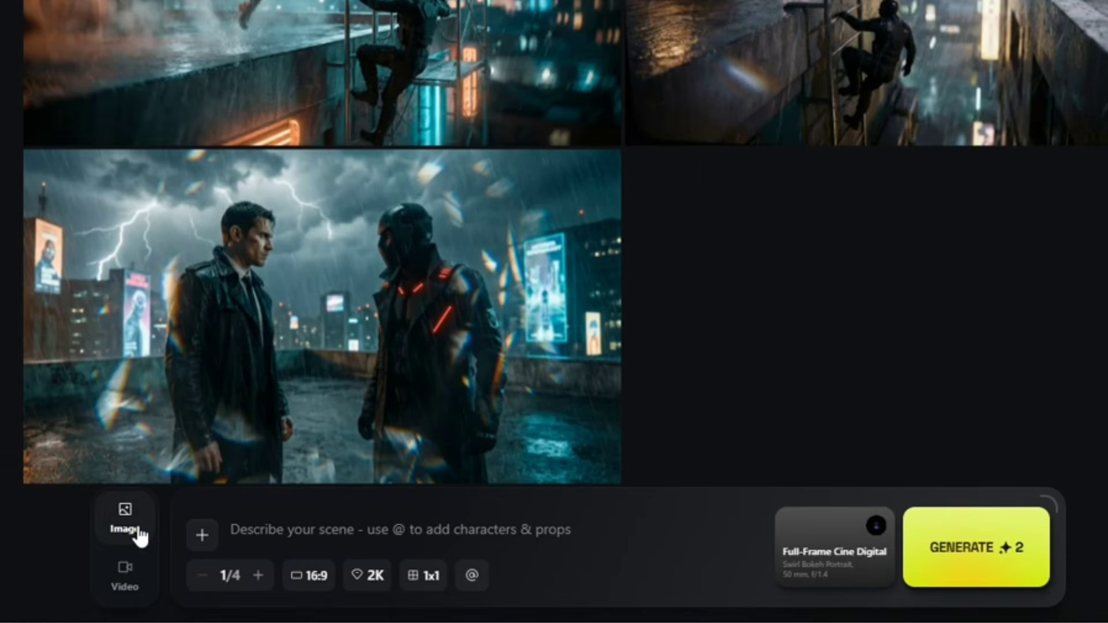
- Switch to image mode and examine the camera, lens, focal length and aperture options, including the recommended setups
{"action": "left_click", "coordinate": [131, 585]}
{"action": "left_click", "coordinate": [120, 522]}
{"action": "left_click", "coordinate": [791, 575]}
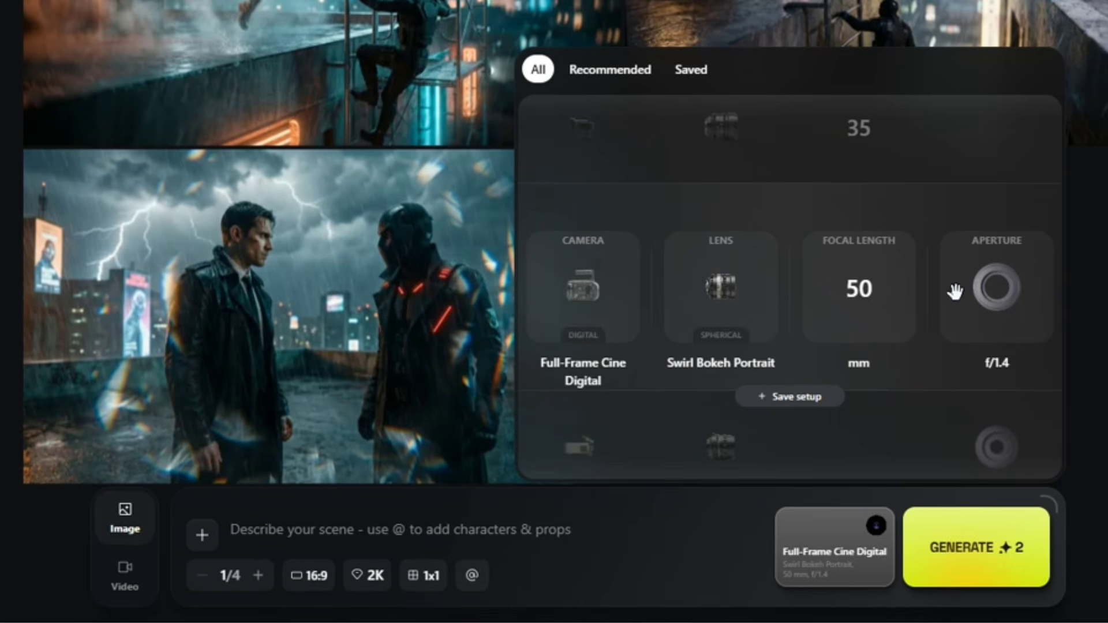
{"action": "scroll", "coordinate": [574, 297], "scroll_direction": "down", "scroll_amount": 1}
{"action": "scroll", "coordinate": [713, 306], "scroll_direction": "down", "scroll_amount": 1}
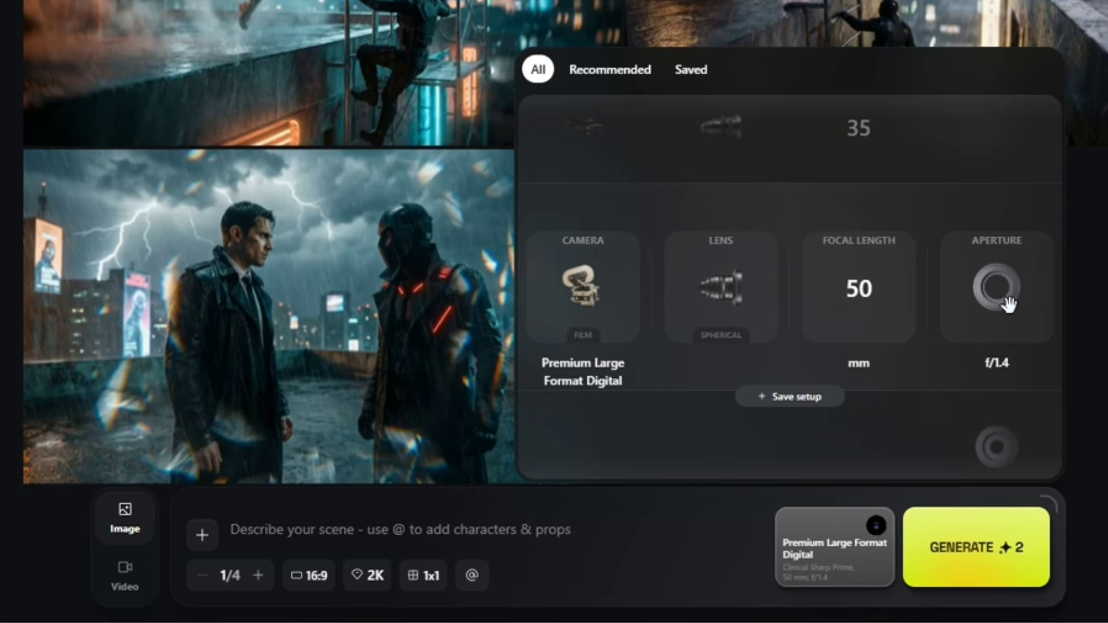
{"action": "scroll", "coordinate": [997, 289], "scroll_direction": "down", "scroll_amount": 1}
{"action": "left_click", "coordinate": [606, 70]}
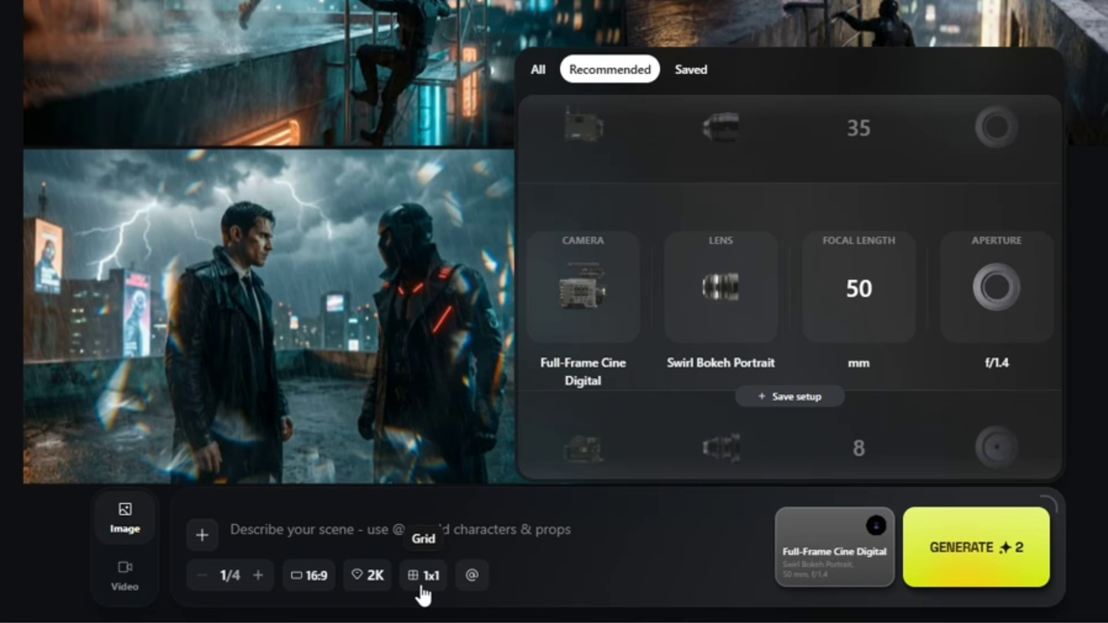
- View the element picker and the option for adding reference images without adding anything
{"action": "left_click", "coordinate": [472, 575]}
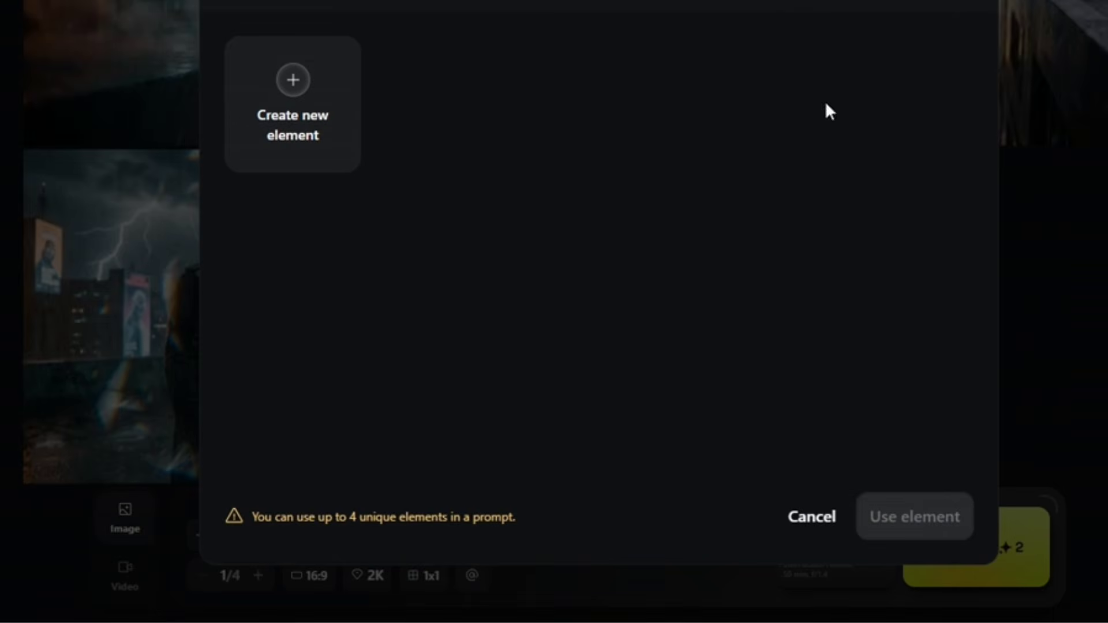
{"action": "left_click", "coordinate": [809, 520]}
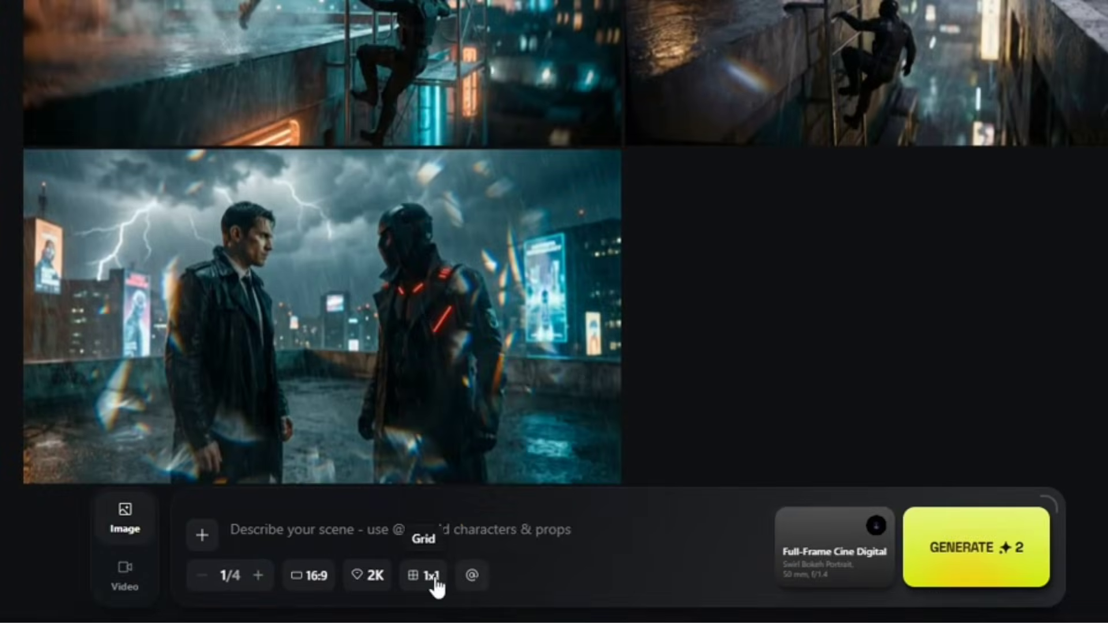
{"action": "left_click", "coordinate": [199, 536]}
{"action": "left_click", "coordinate": [199, 536]}
- Switch to video mode and clear the whole rooftop chase text from the scene prompt
{"action": "left_click", "coordinate": [125, 571]}
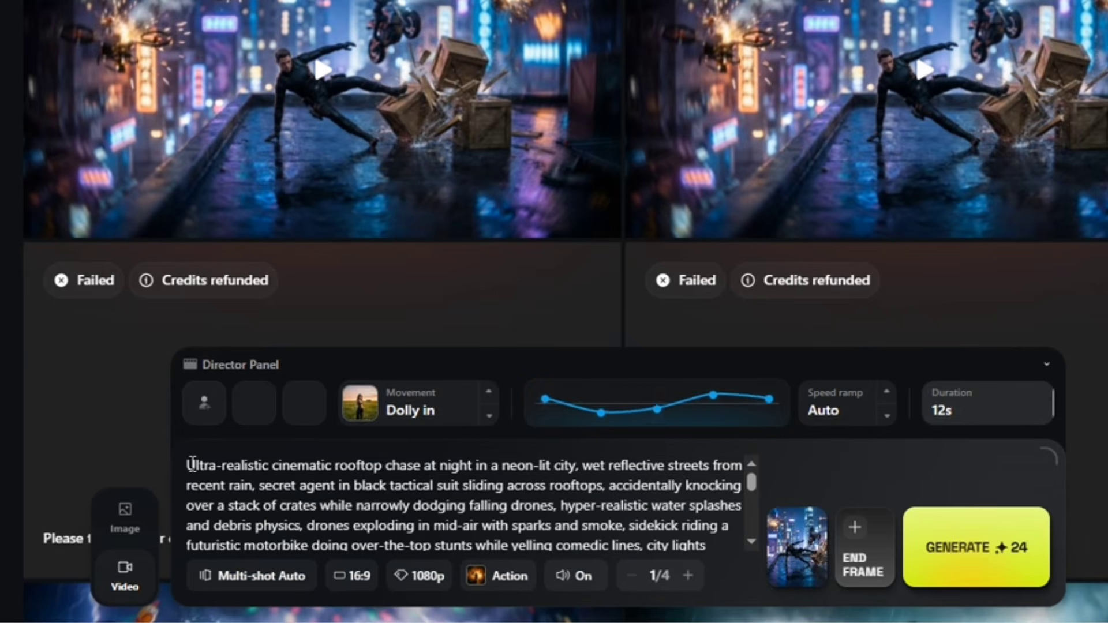
{"action": "left_click_drag", "start_coordinate": [188, 464], "coordinate": [564, 569]}
{"action": "key", "text": "BackSpace"}
{"action": "left_click", "coordinate": [600, 509]}
{"action": "key", "text": "BackSpace"}
{"action": "key", "text": "BackSpace"}
{"action": "key", "text": "BackSpace"}
{"action": "key", "text": "BackSpace"}
{"action": "key", "text": "BackSpace"}
{"action": "key", "text": "BackSpace"}
{"action": "key", "text": "BackSpace"}
{"action": "key", "text": "BackSpace"}
{"action": "key", "text": "BackSpace"}
{"action": "key", "text": "BackSpace"}
{"action": "key", "text": "BackSpace"}
{"action": "key", "text": "BackSpace"}
{"action": "key", "text": "BackSpace"}
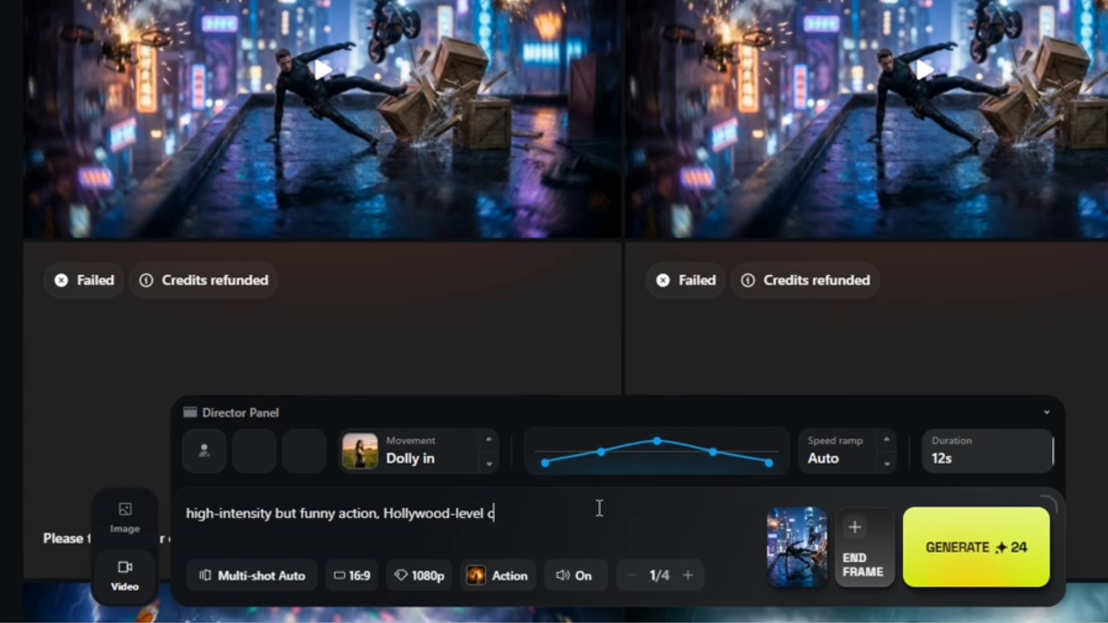
{"action": "key", "text": "ctrl+a"}
{"action": "key", "text": "BackSpace"}
- Review the character slots and camera movement presets, and set the speed ramp to Linear
{"action": "left_click", "coordinate": [204, 451]}
{"action": "left_click", "coordinate": [457, 467]}
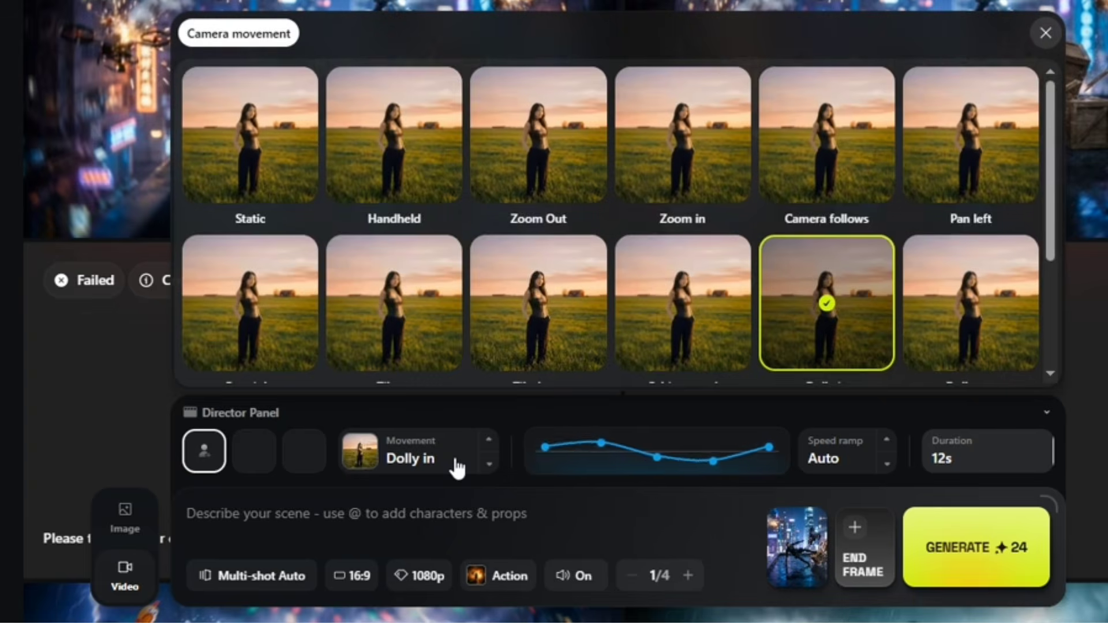
{"action": "left_click", "coordinate": [868, 457]}
{"action": "left_click", "coordinate": [887, 465]}
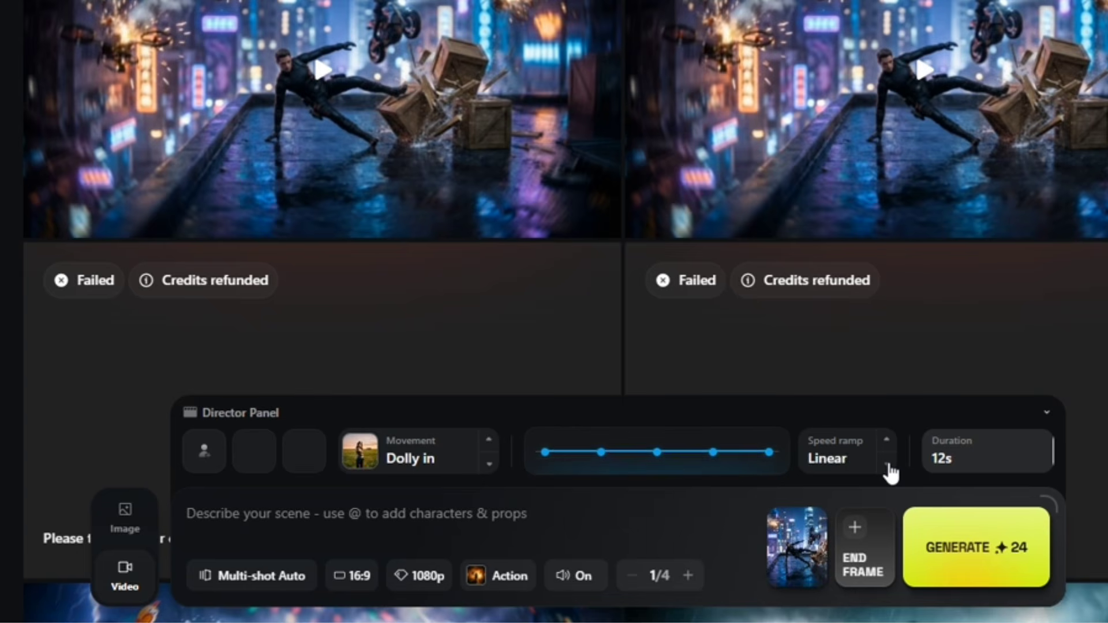
{"action": "left_click", "coordinate": [889, 466]}
{"action": "left_click", "coordinate": [889, 465]}
{"action": "left_click", "coordinate": [889, 465]}
{"action": "left_click", "coordinate": [889, 465]}
{"action": "left_click", "coordinate": [889, 465]}
{"action": "left_click", "coordinate": [889, 465]}
- Examine the duration control, the shot mode choices and the available genres for the video
{"action": "left_click_drag", "start_coordinate": [968, 465], "coordinate": [1069, 456]}
{"action": "left_click", "coordinate": [276, 575]}
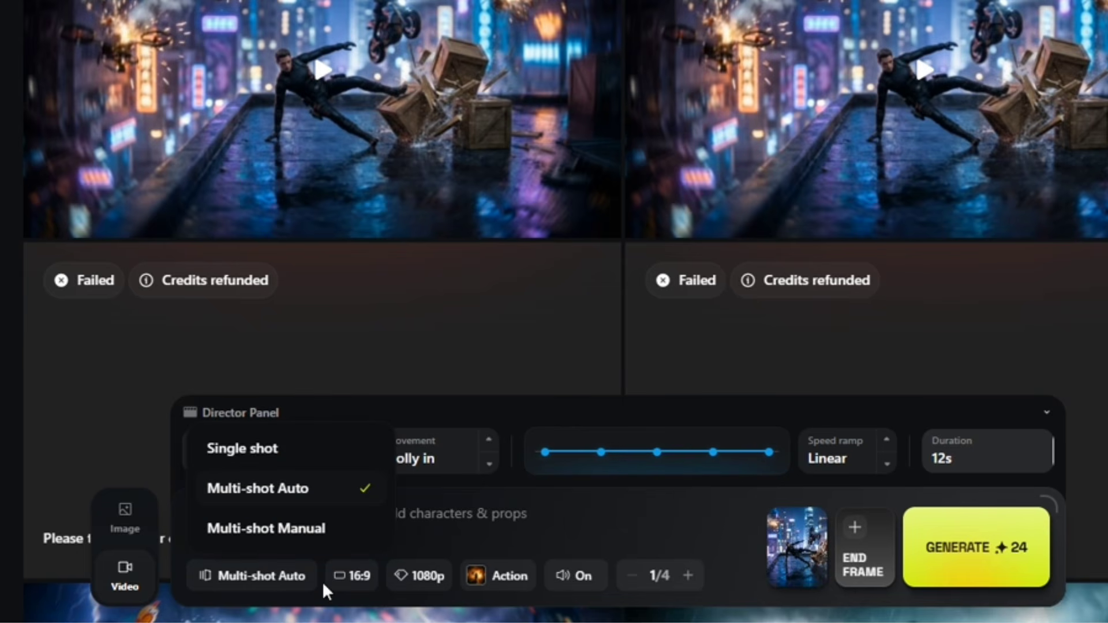
{"action": "left_click", "coordinate": [497, 574]}
{"action": "scroll", "coordinate": [552, 342], "scroll_direction": "down", "scroll_amount": 1}
{"action": "scroll", "coordinate": [552, 342], "scroll_direction": "up", "scroll_amount": 1}
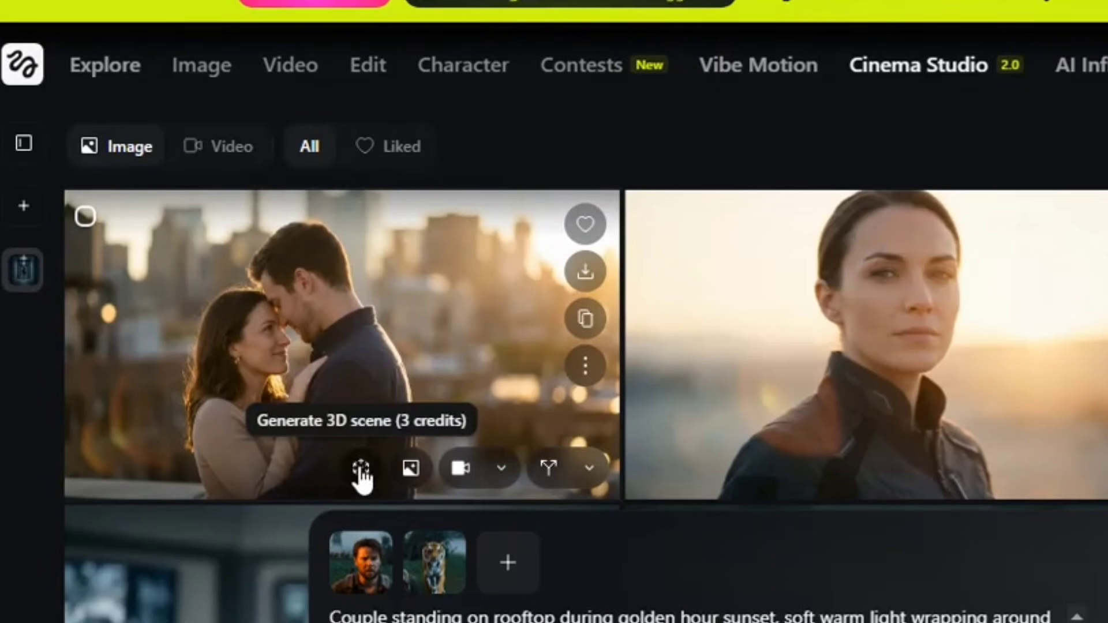
- Generate a 3D scene from the rooftop couple image and open it
{"action": "left_click", "coordinate": [359, 468]}
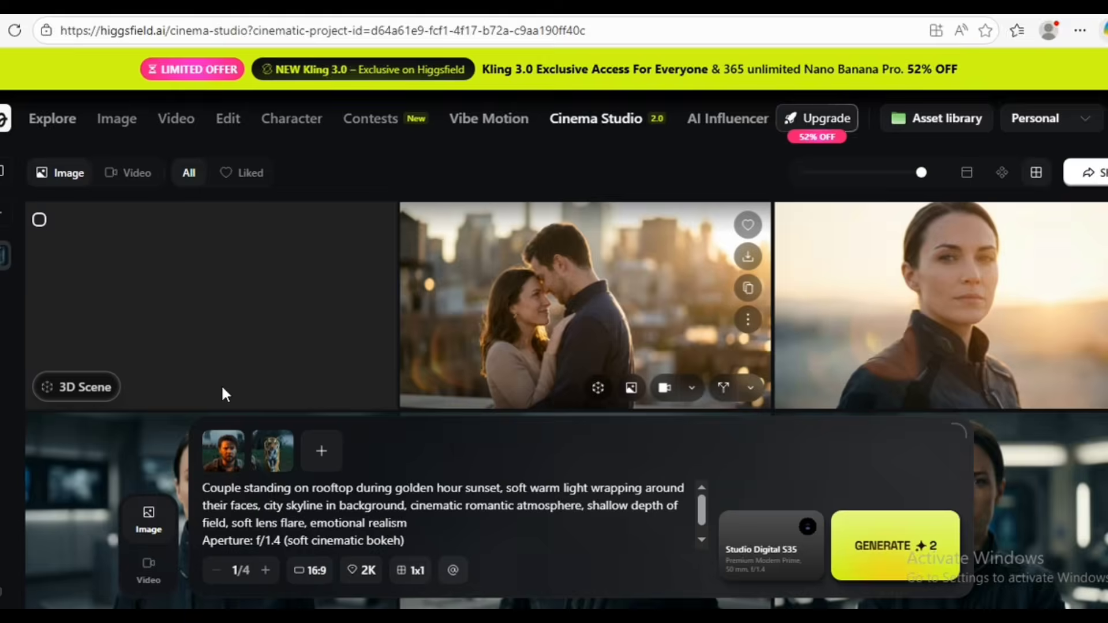
{"action": "left_click", "coordinate": [246, 311]}
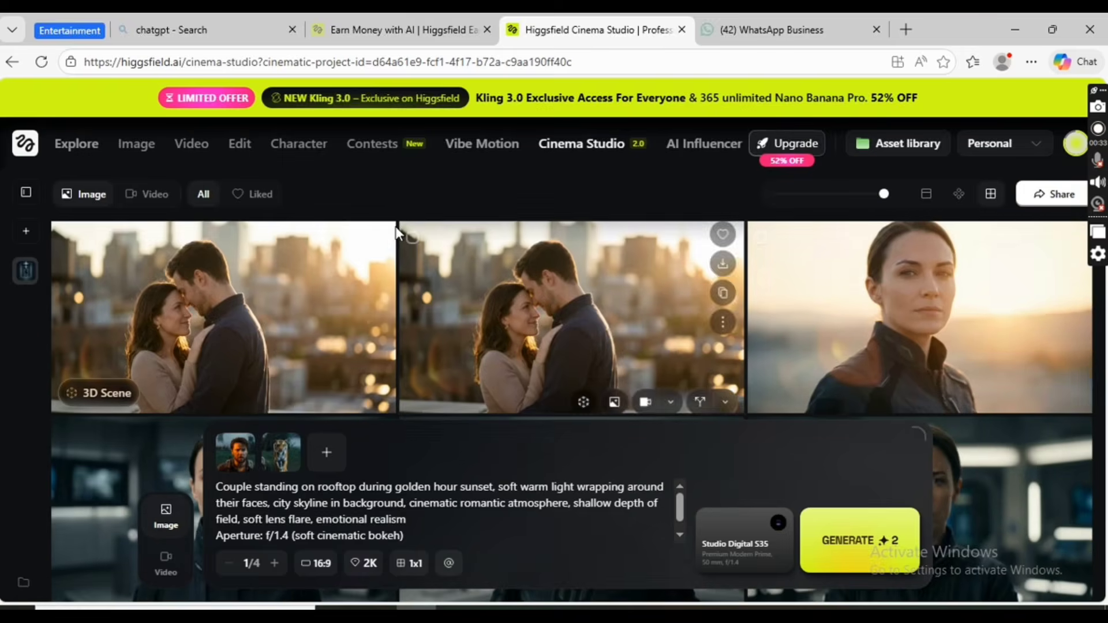
{"action": "left_click", "coordinate": [261, 304]}
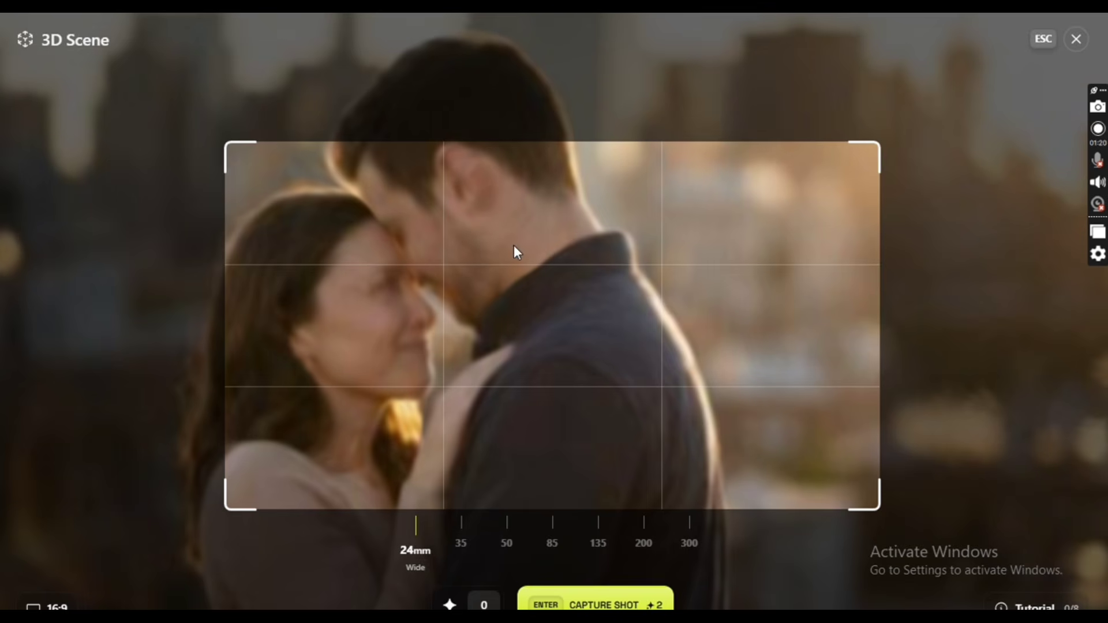
- Compare the framing of the couple in the 3D scene at 300 mm and 50 mm focal lengths
{"action": "scroll", "coordinate": [613, 328], "scroll_direction": "up", "scroll_amount": 3}
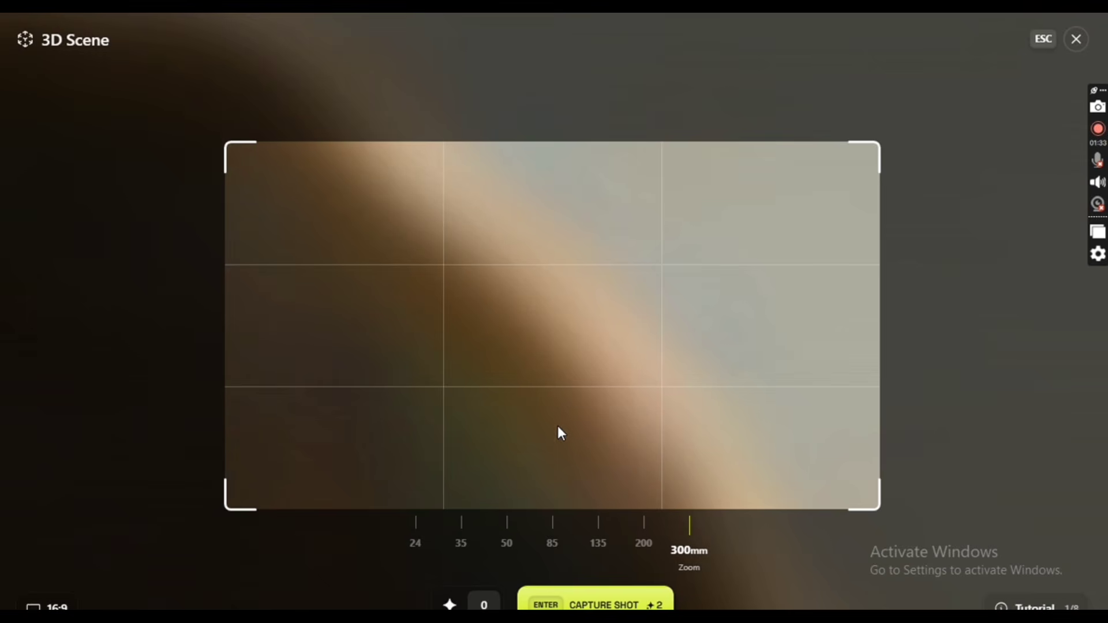
{"action": "left_click", "coordinate": [507, 531]}
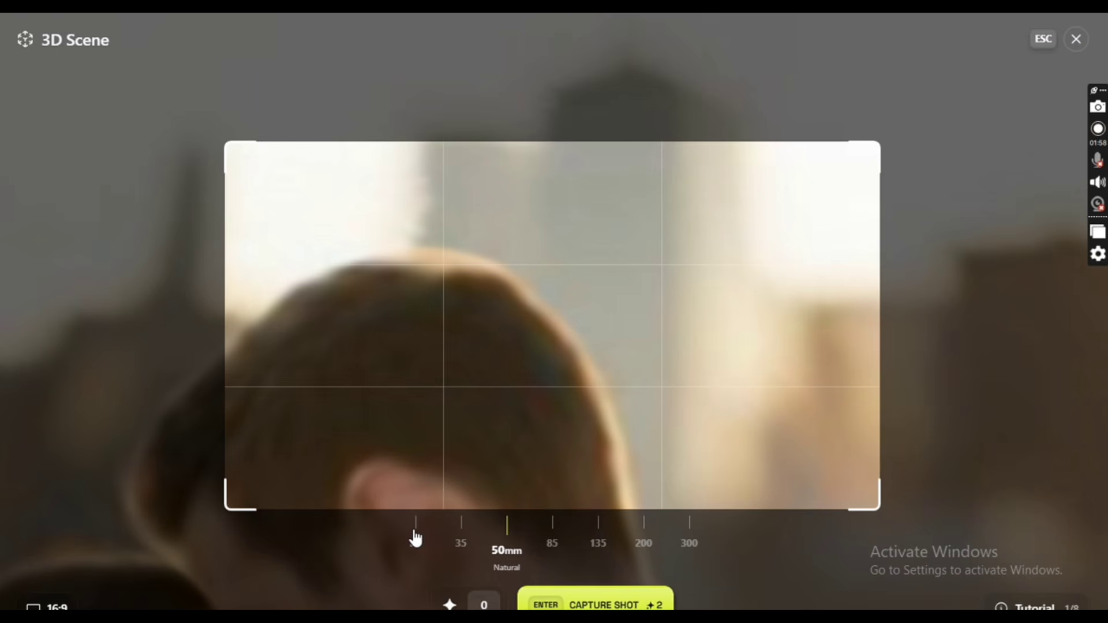
{"action": "scroll", "coordinate": [416, 538], "scroll_direction": "down", "scroll_amount": 2}
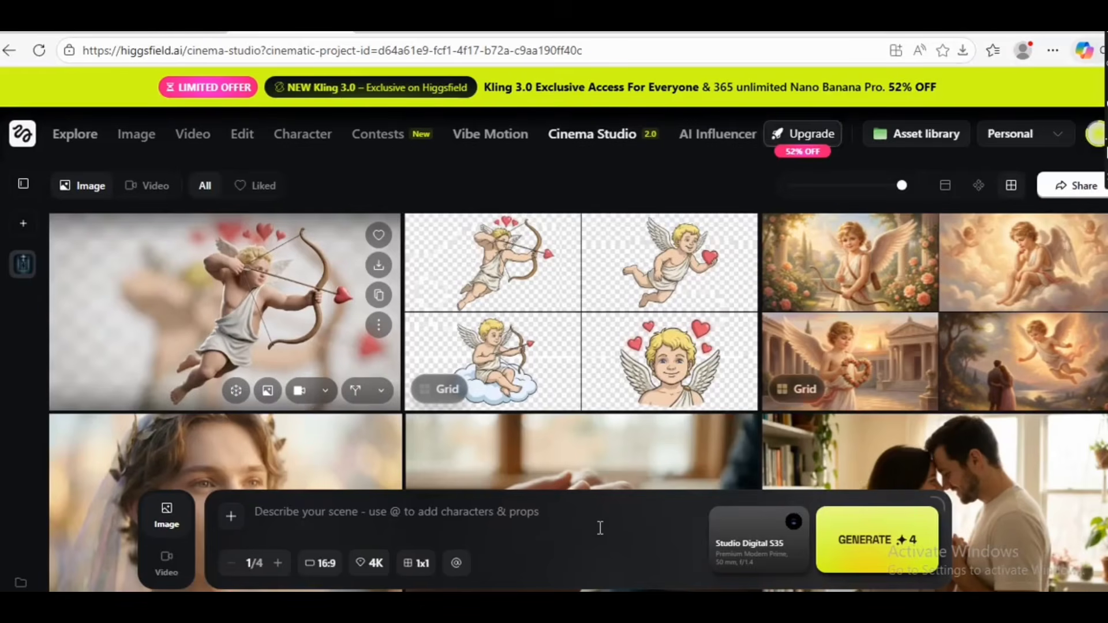
- Enter the prompt placing a glowing, gently smiling Cupid in the romantic sunset scene and attach the couple image as reference
{"action": "key", "text": "ctrl+v"}
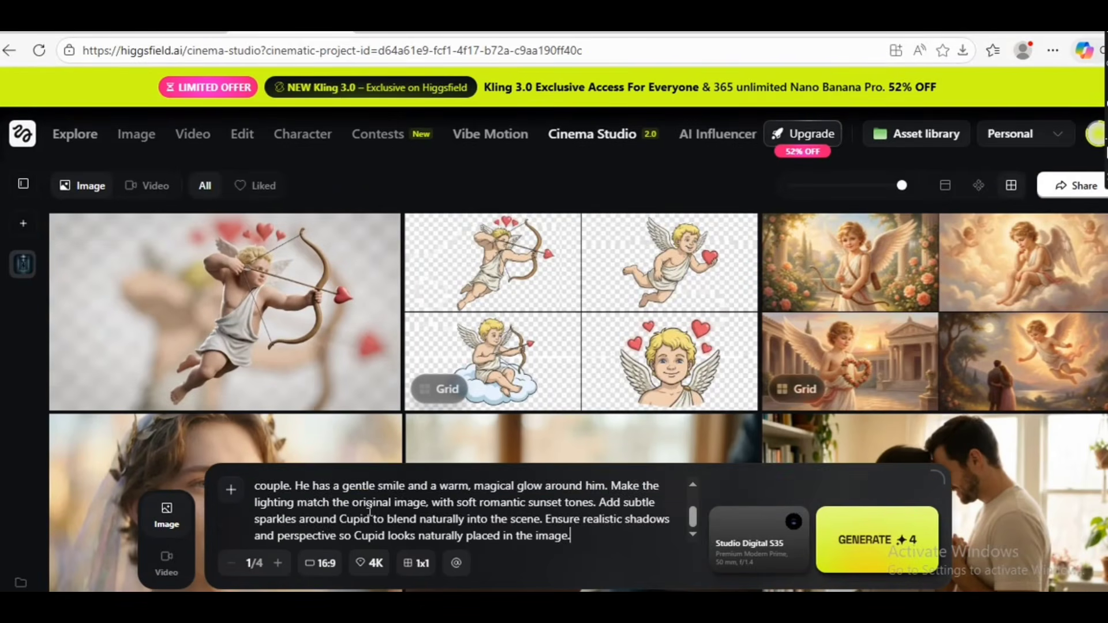
{"action": "left_click", "coordinate": [231, 490]}
{"action": "left_click", "coordinate": [464, 297]}
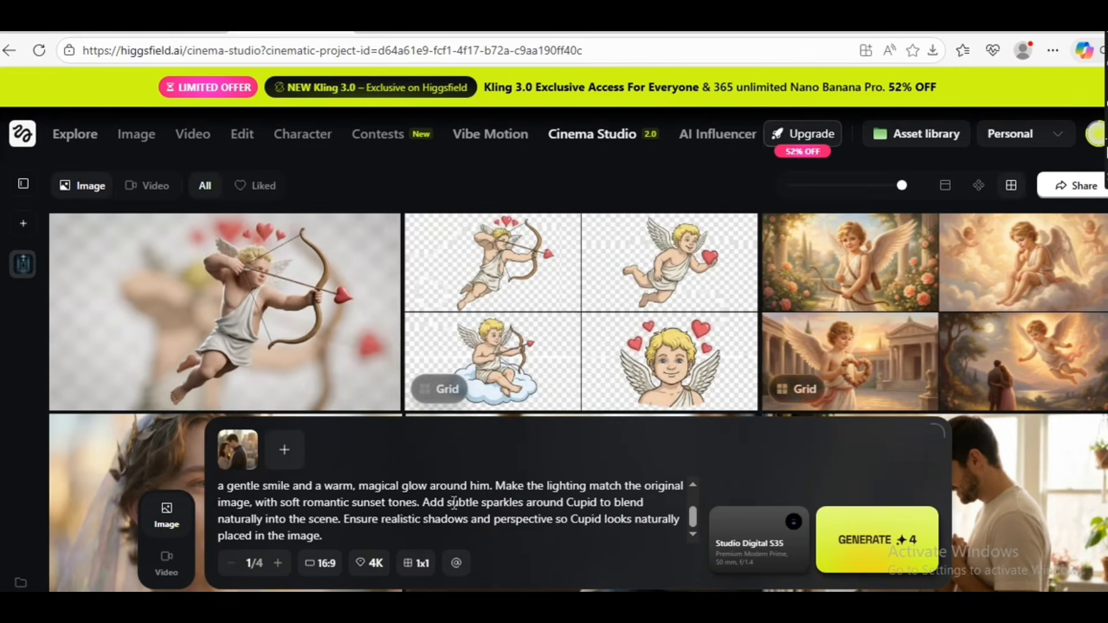
- Add the loveofgod element to the Cupid prompt and generate the image
{"action": "left_click", "coordinate": [456, 563]}
{"action": "left_click", "coordinate": [452, 343]}
{"action": "left_click", "coordinate": [803, 563]}
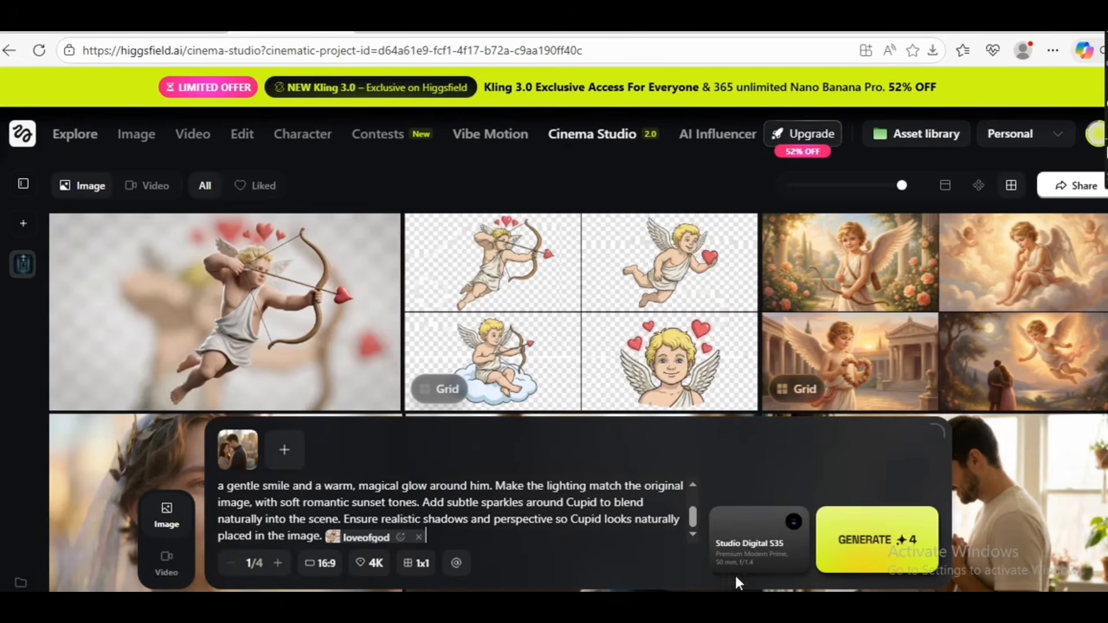
{"action": "left_click", "coordinate": [851, 542]}
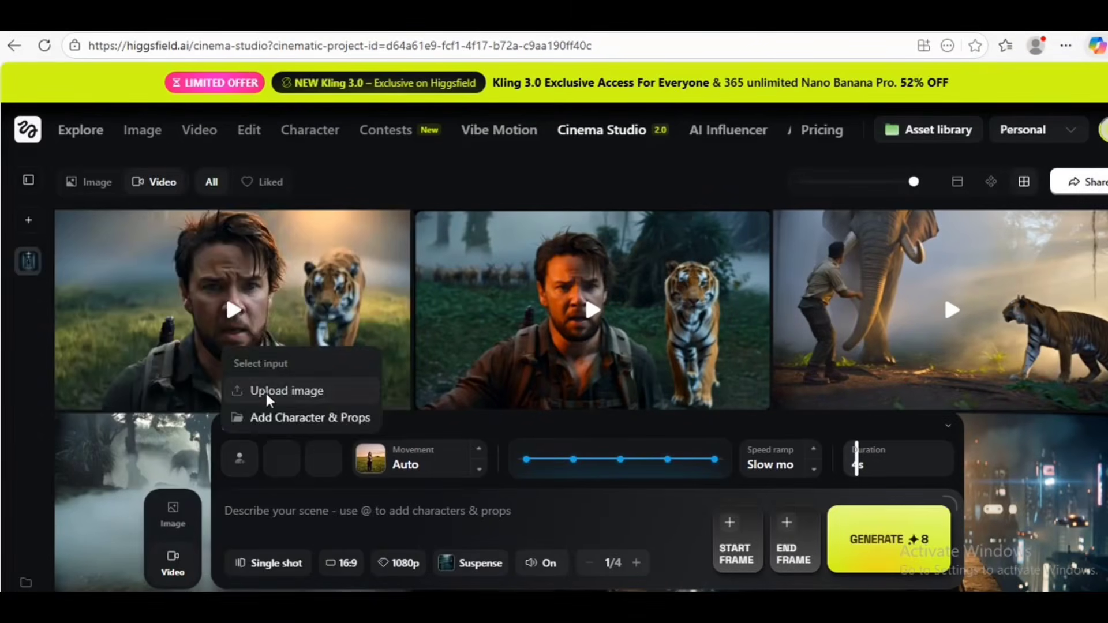
- Upload image CA from the cinema-studio-2 folder as the first character of the video
{"action": "left_click", "coordinate": [267, 399]}
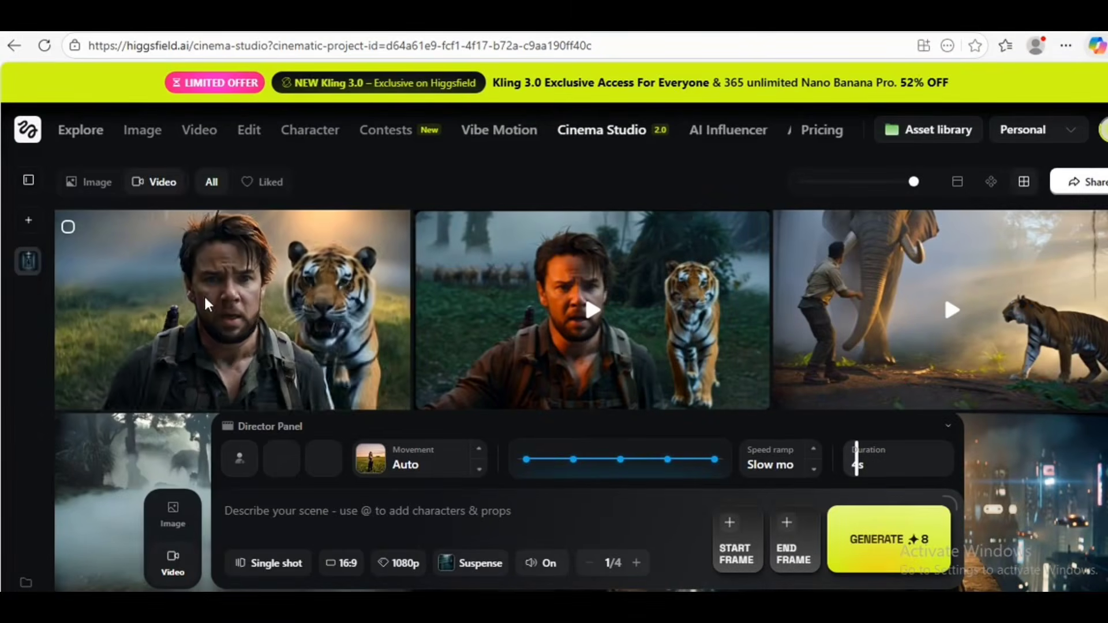
{"action": "left_click", "coordinate": [173, 151]}
{"action": "left_click", "coordinate": [430, 370]}
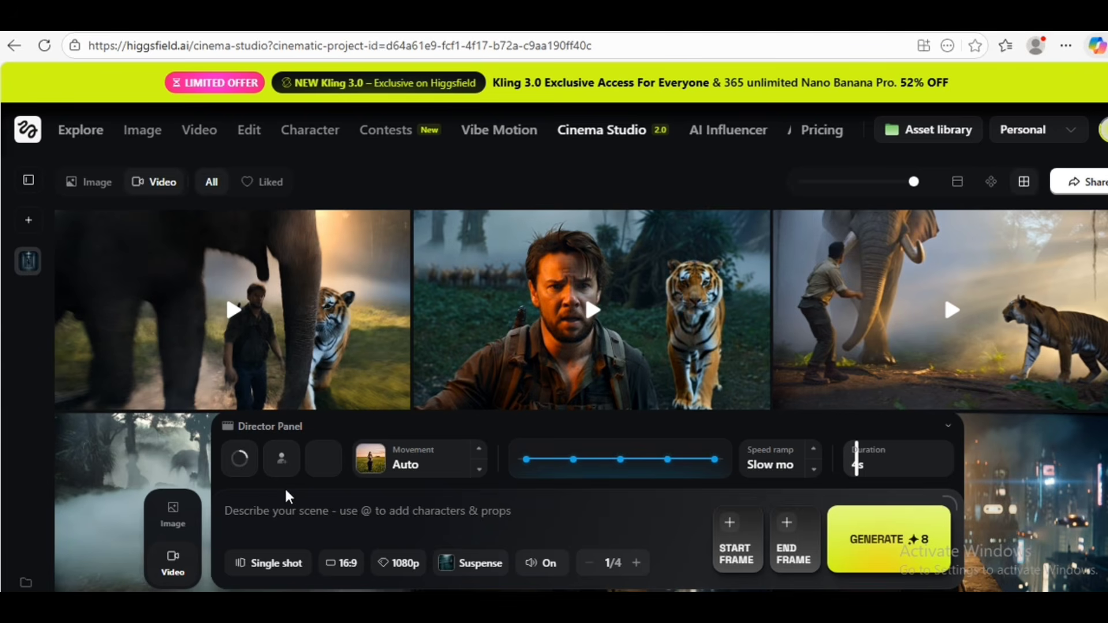
- Upload image CB from the cinema-studio-2 folder as the second character
{"action": "left_click", "coordinate": [282, 460]}
{"action": "left_click", "coordinate": [312, 399]}
{"action": "left_click", "coordinate": [297, 136]}
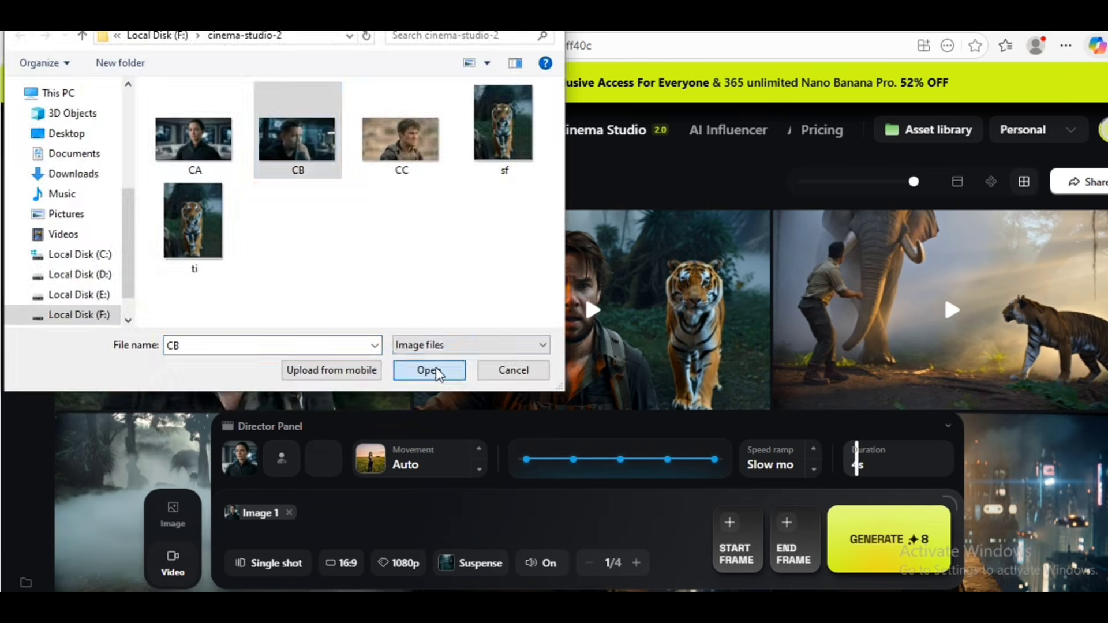
{"action": "left_click", "coordinate": [427, 370]}
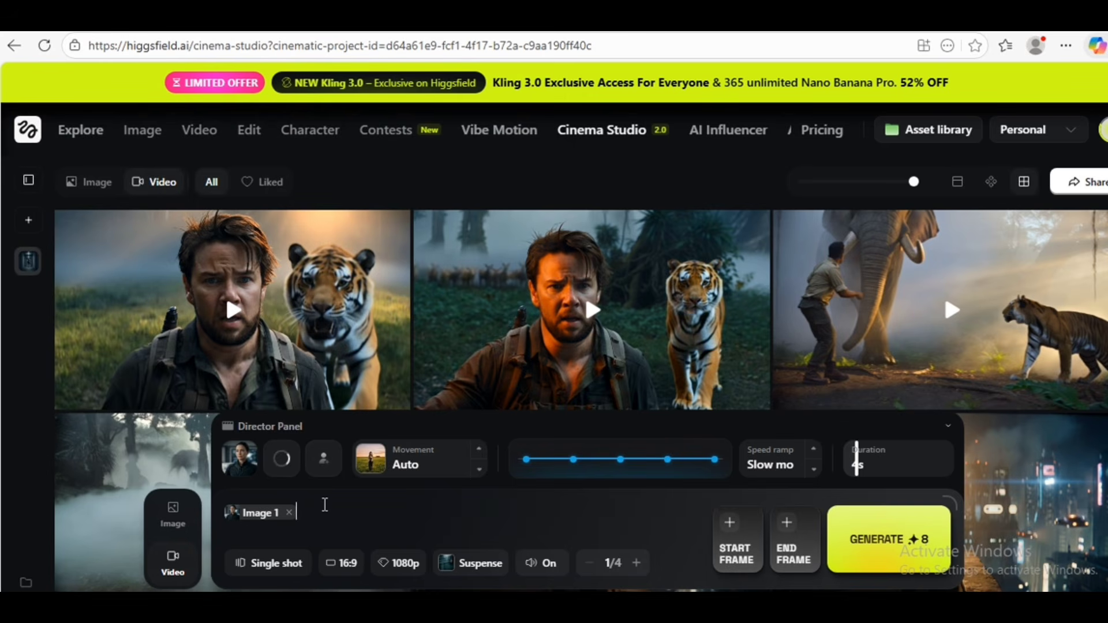
- Upload image CC from the cinema-studio-2 folder as the third character
{"action": "left_click", "coordinate": [326, 470]}
{"action": "left_click", "coordinate": [354, 393]}
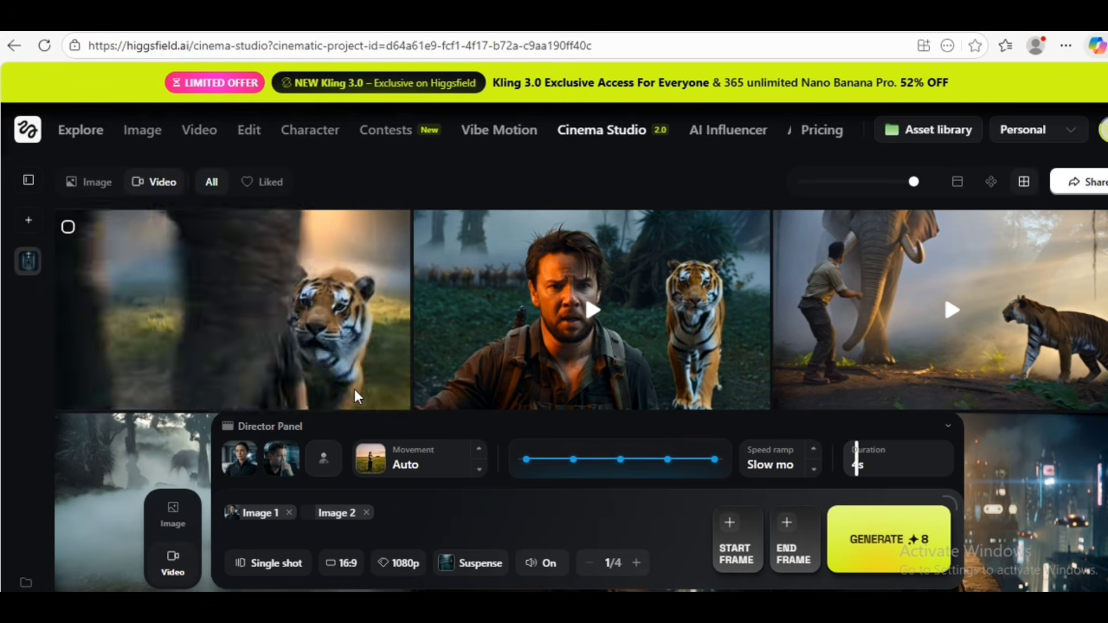
{"action": "left_click", "coordinate": [401, 136]}
{"action": "left_click", "coordinate": [428, 369]}
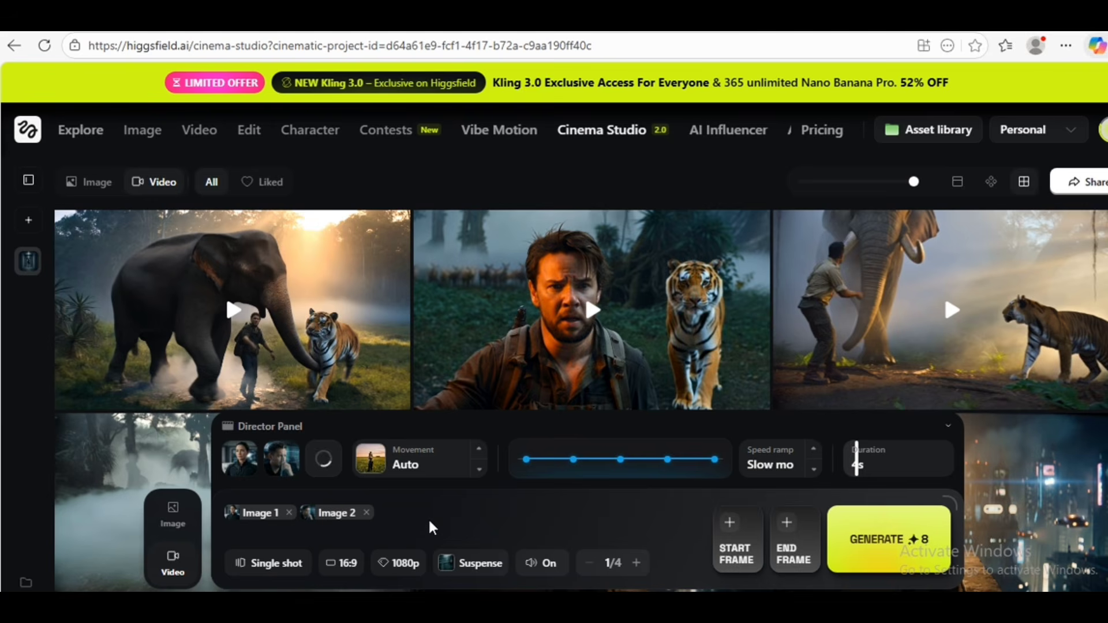
- Enter the dialogue prompt for Characters A, B and C, review its lines, and generate the video
{"action": "left_click", "coordinate": [701, 528]}
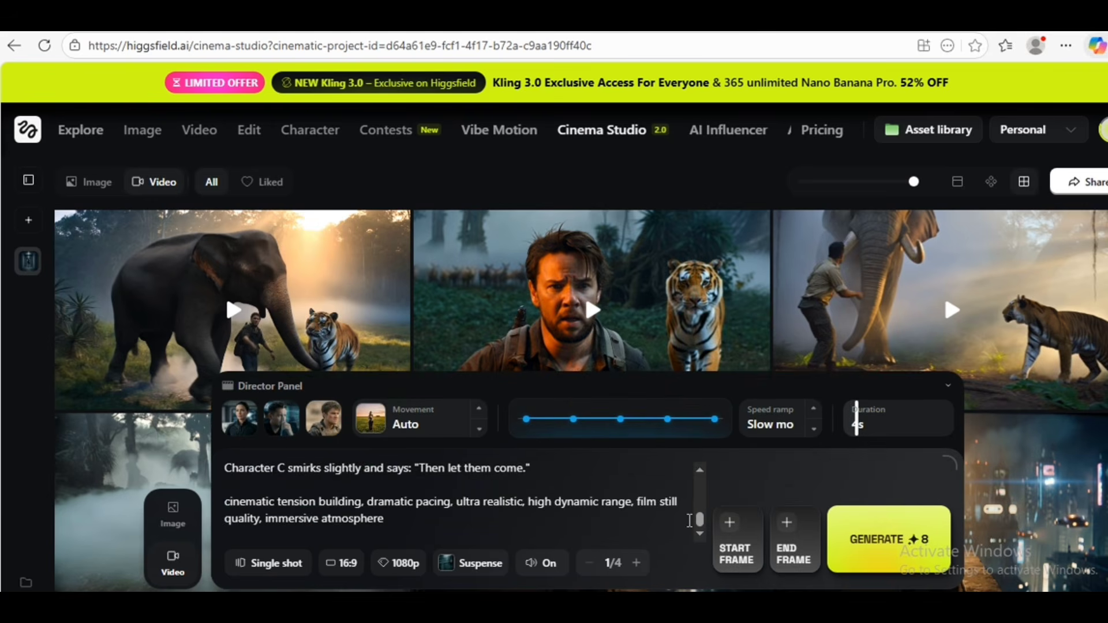
{"action": "left_click", "coordinate": [700, 472]}
{"action": "left_click", "coordinate": [700, 472]}
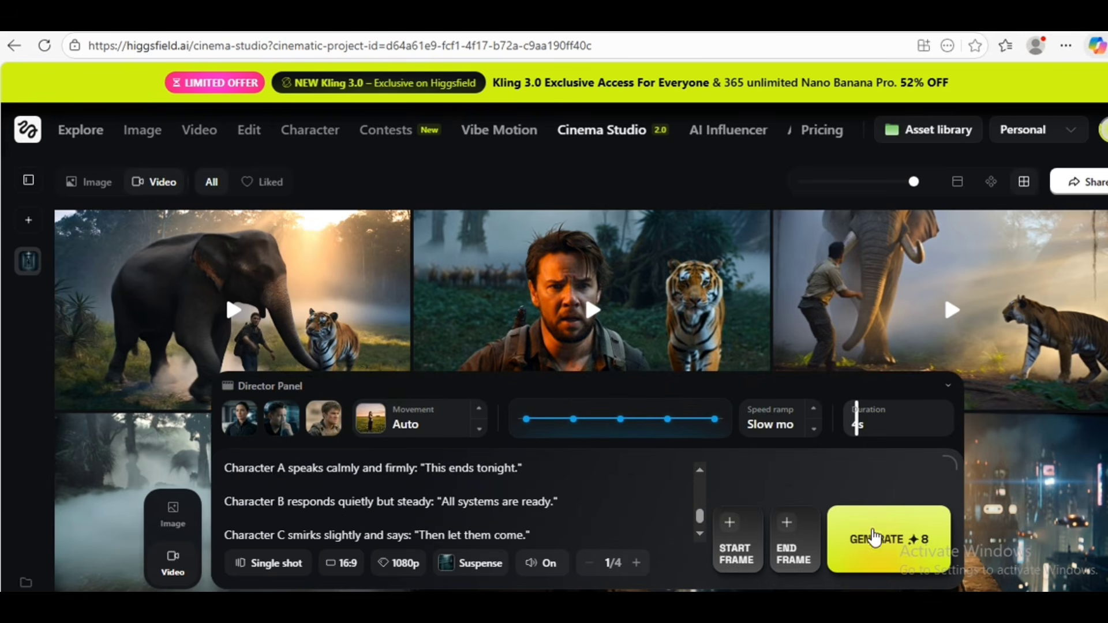
{"action": "left_click", "coordinate": [874, 536]}
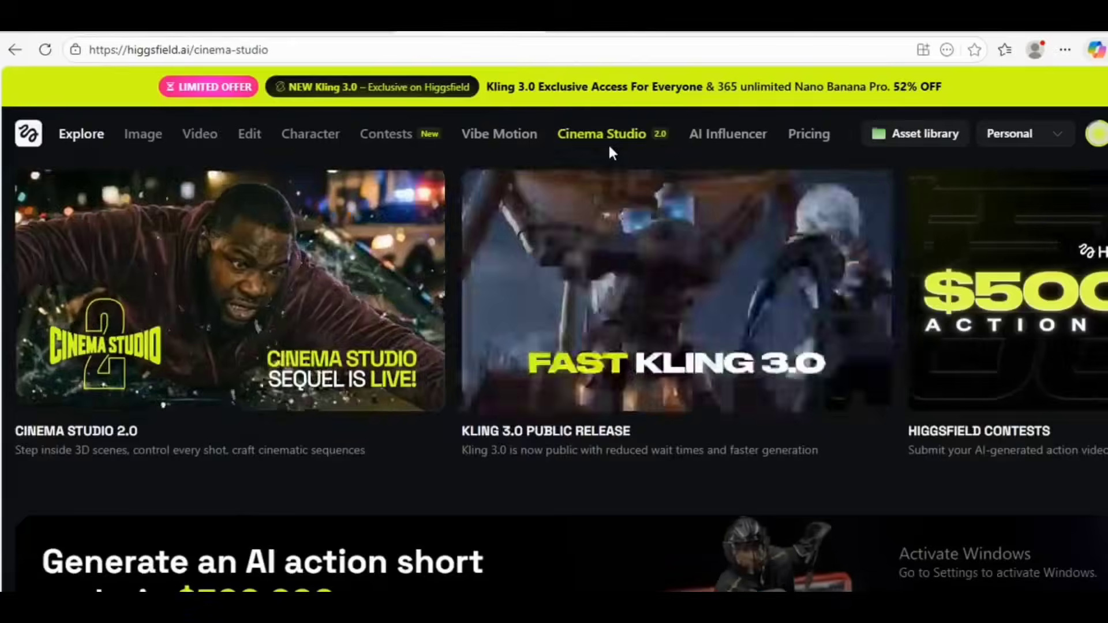
- Enter the prompt describing a massive ancient jungle at dawn with a lone explorer, and set the camera movement to Drone shot
{"action": "left_click", "coordinate": [608, 143]}
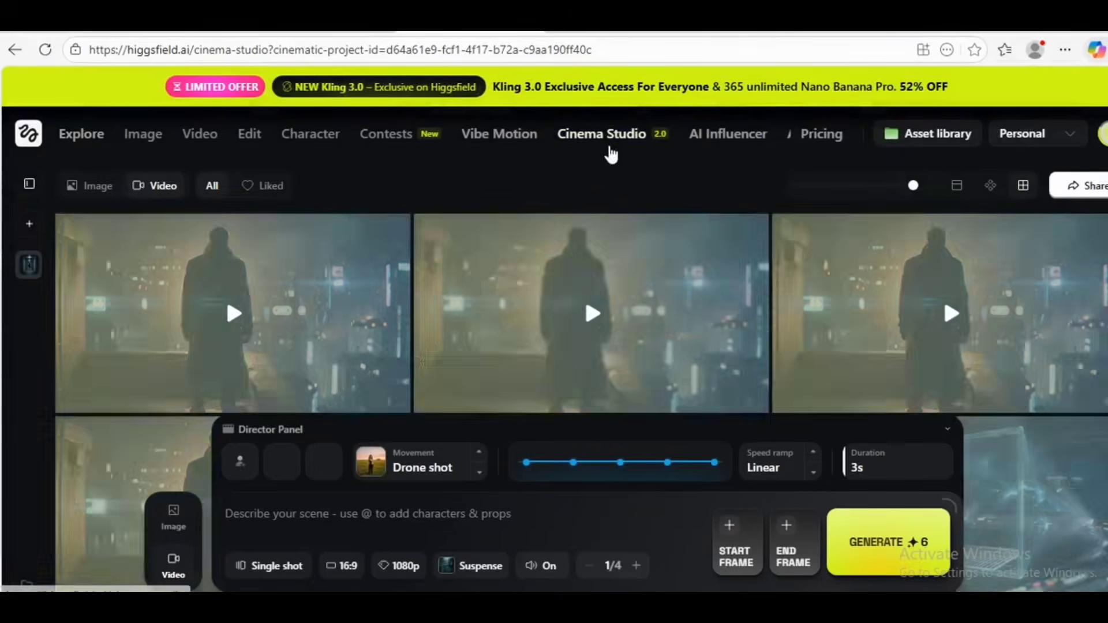
{"action": "type", "text": "massive ancient jungle at dawn, thick fog rolling through trees, lone explorer with torch walking through clearing, distant silhouettes of elephants moving slowly, cinematic scale, epic atmosphere"}
{"action": "left_click", "coordinate": [441, 443]}
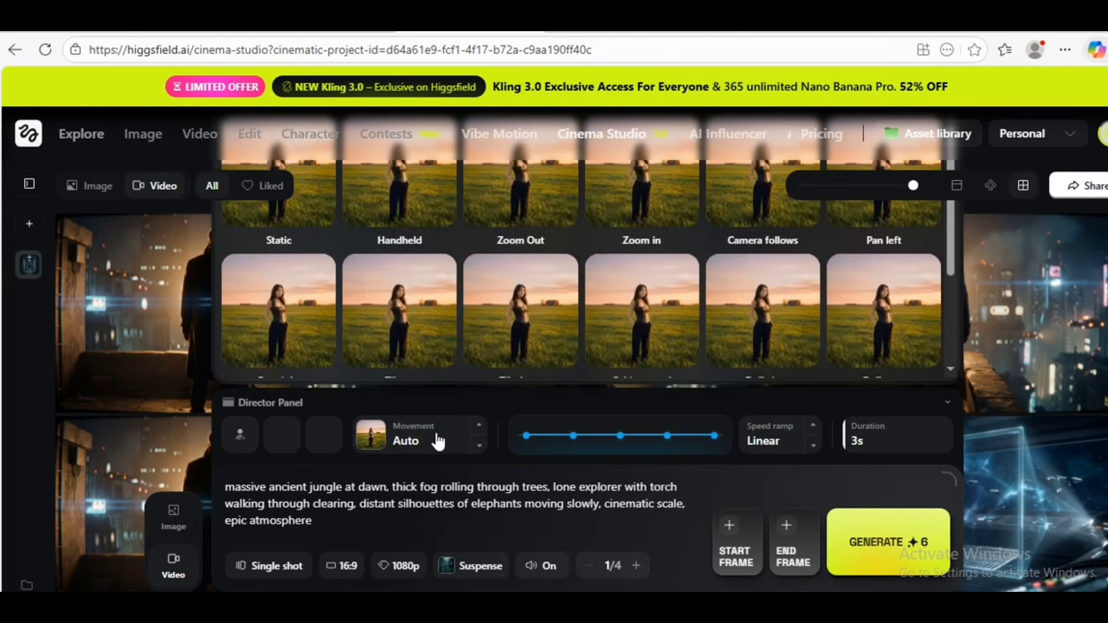
{"action": "scroll", "coordinate": [957, 372], "scroll_direction": "down", "scroll_amount": 3}
{"action": "left_click", "coordinate": [534, 311]}
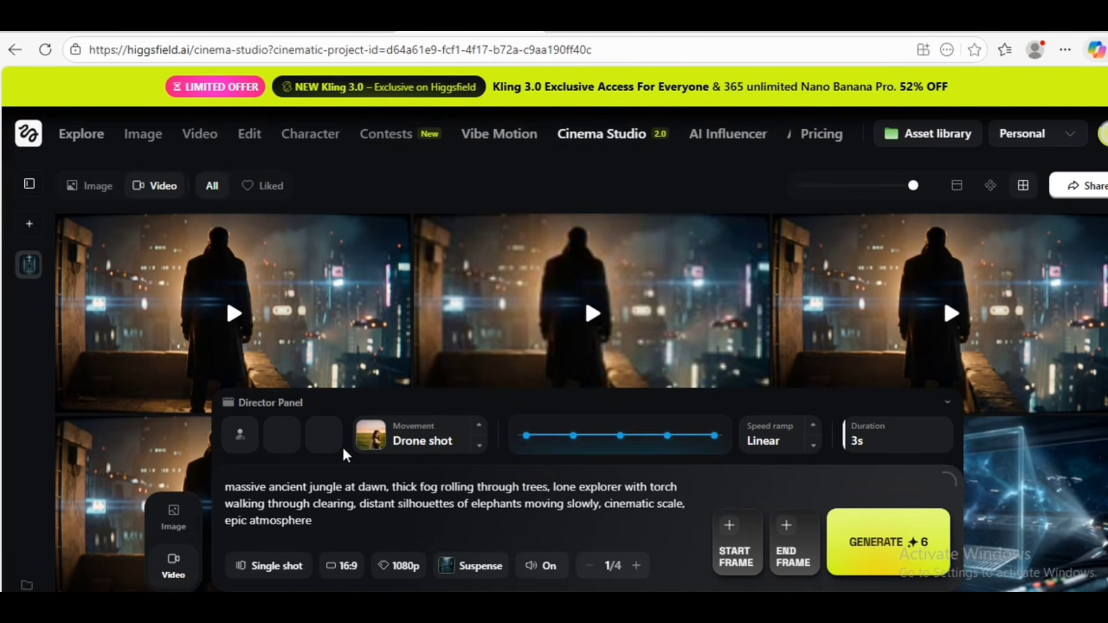
- Switch the video from single shot to Multi-shot Manual and select Scene 2
{"action": "left_click", "coordinate": [303, 571]}
{"action": "left_click", "coordinate": [306, 528]}
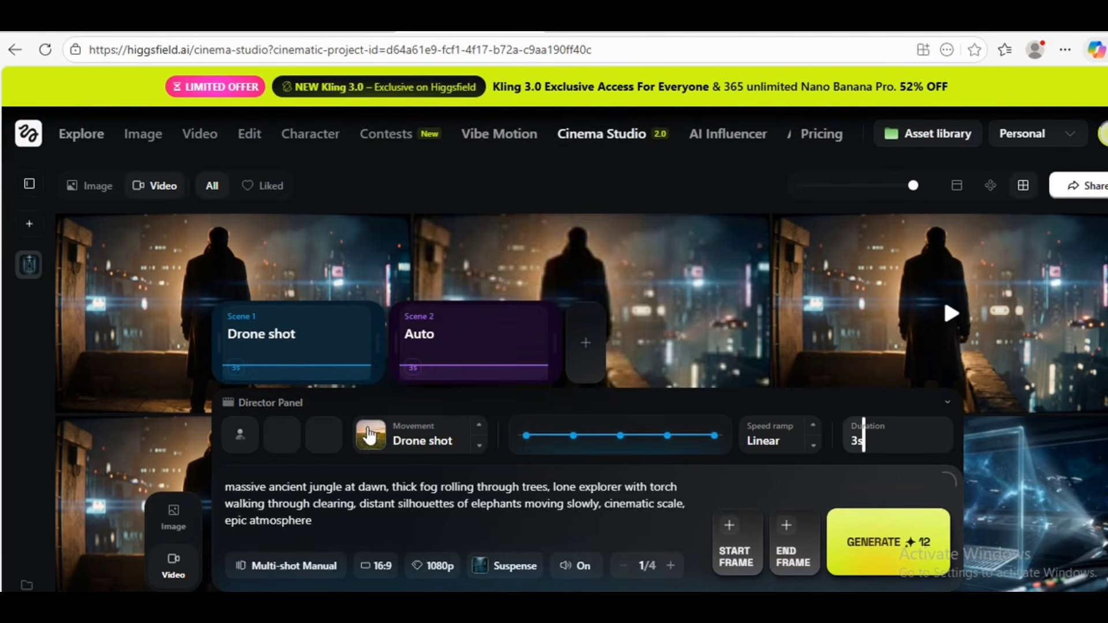
{"action": "left_click", "coordinate": [502, 348]}
- Copy the Shot 2 prompt about dense jungle foliage and an unseen predator from ChatGPT and enter it as Scene 2's description
{"action": "key", "text": "alt+Tab"}
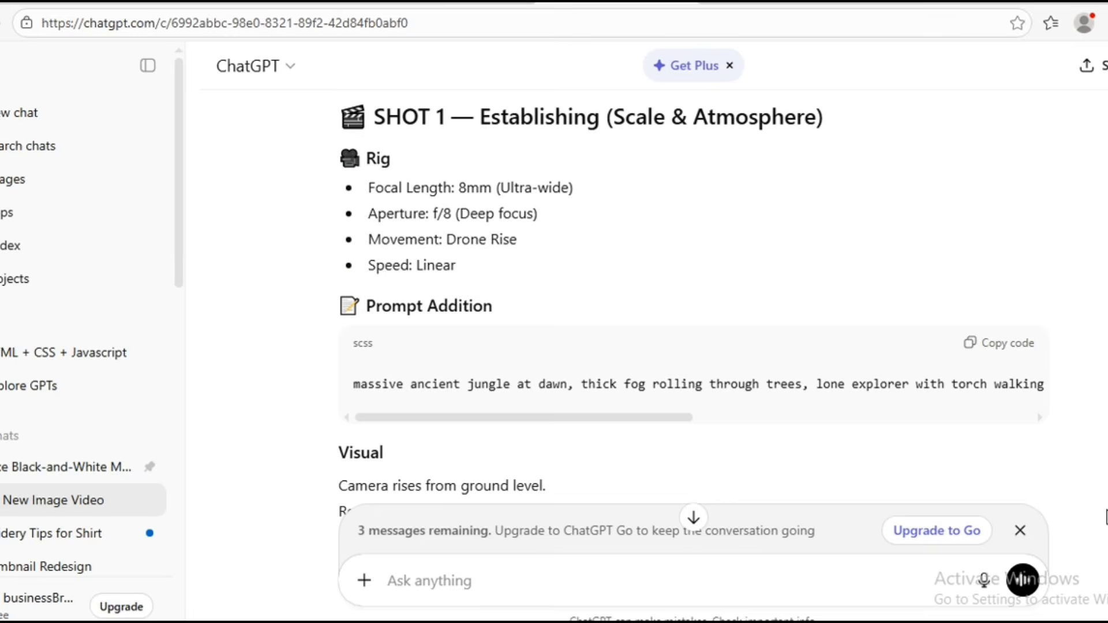
{"action": "scroll", "coordinate": [1103, 515], "scroll_direction": "down", "scroll_amount": 5}
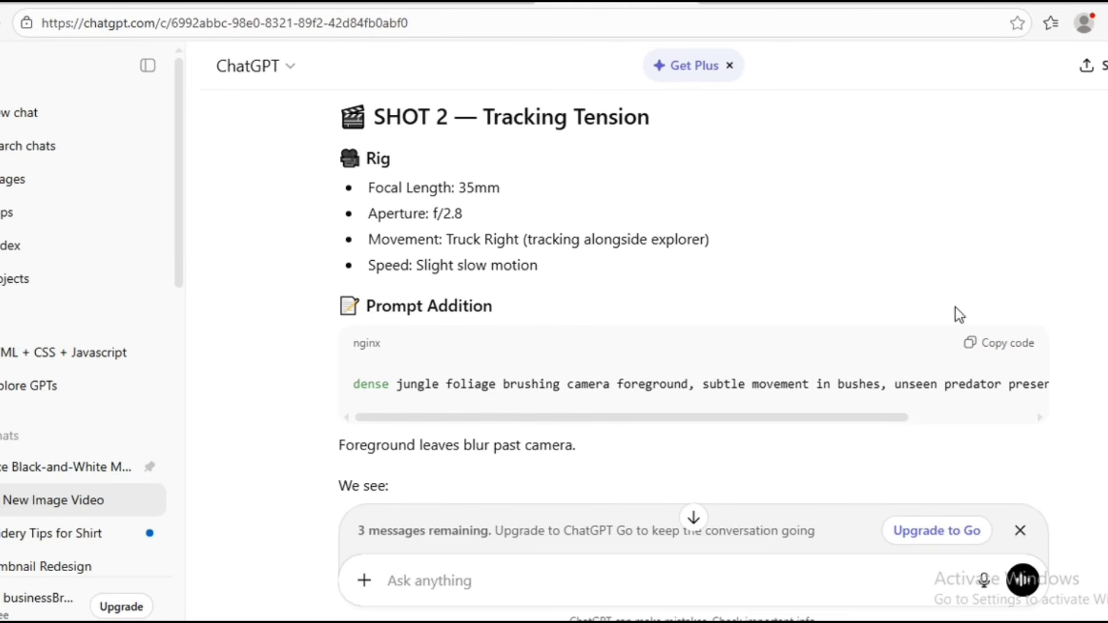
{"action": "key", "text": "alt+Tab"}
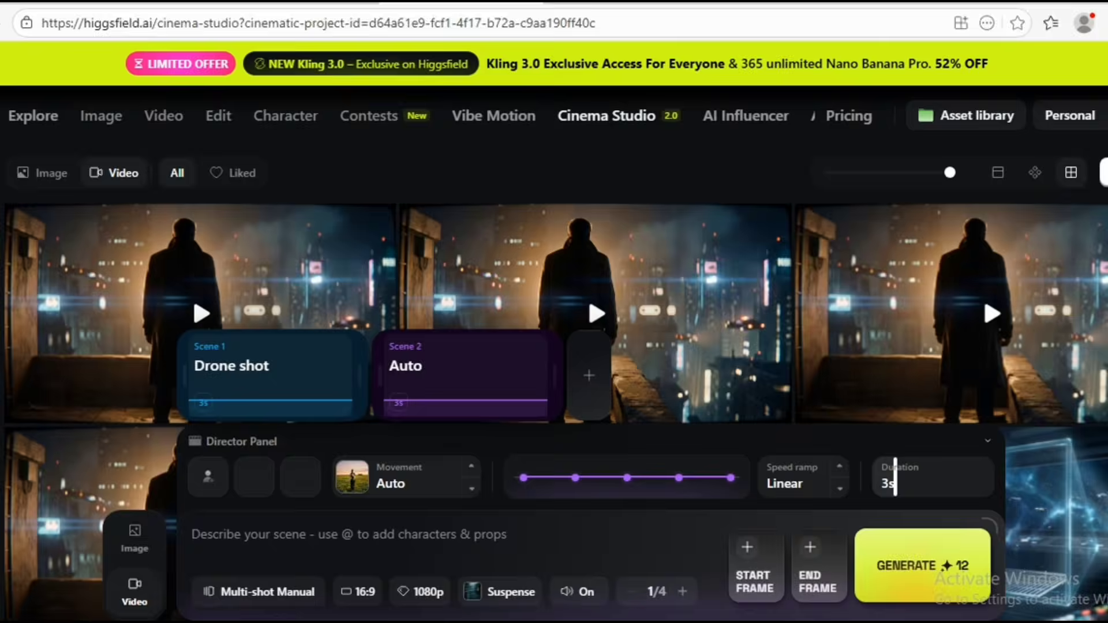
{"action": "left_click", "coordinate": [458, 534]}
{"action": "type", "text": "dense jungle foliage brushing camera foreground, subtle movement in bushes, unseen predator presence, tension building"}
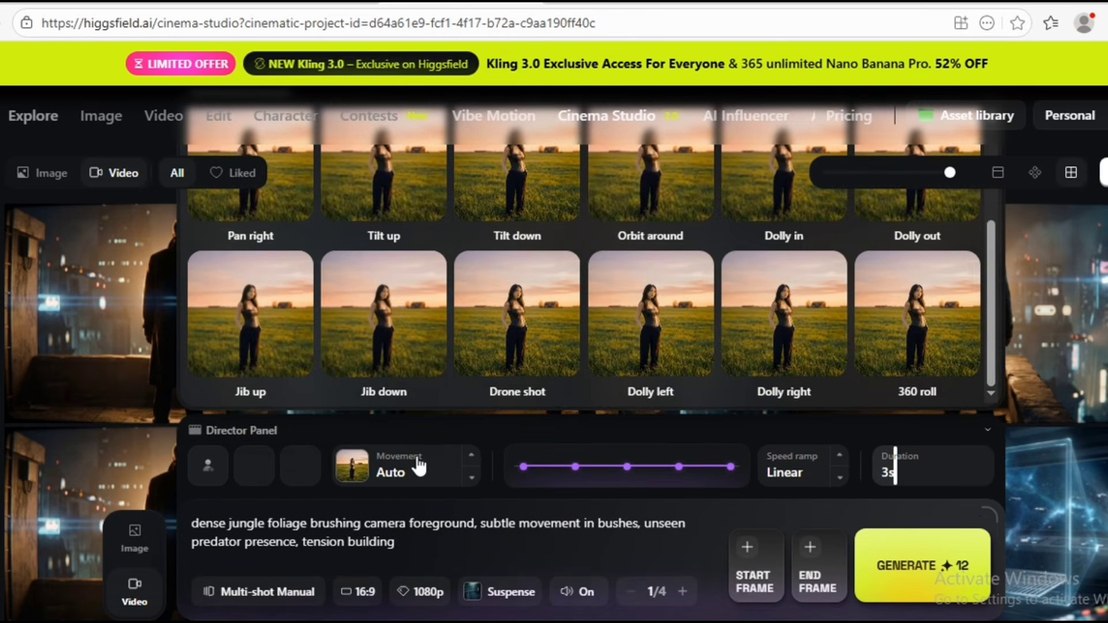
- Set Scene 2's camera movement to Pan right and its speed ramp to Slow mo
{"action": "left_click", "coordinate": [416, 466]}
{"action": "scroll", "coordinate": [980, 196], "scroll_direction": "up", "scroll_amount": 2}
{"action": "scroll", "coordinate": [995, 245], "scroll_direction": "down", "scroll_amount": 3}
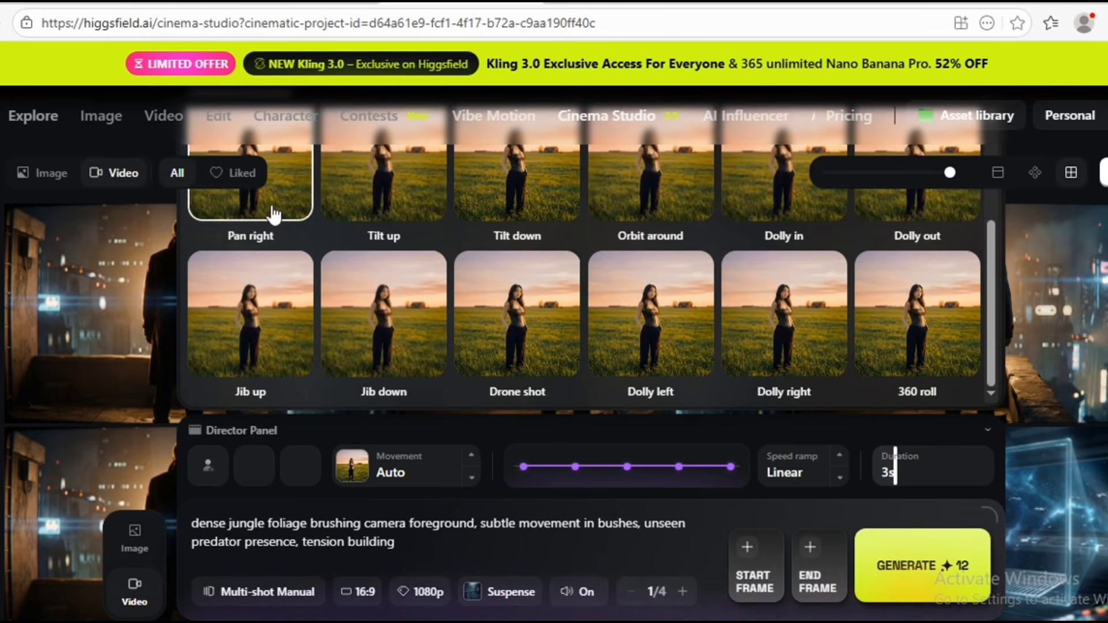
{"action": "left_click", "coordinate": [272, 210]}
{"action": "left_click", "coordinate": [841, 482]}
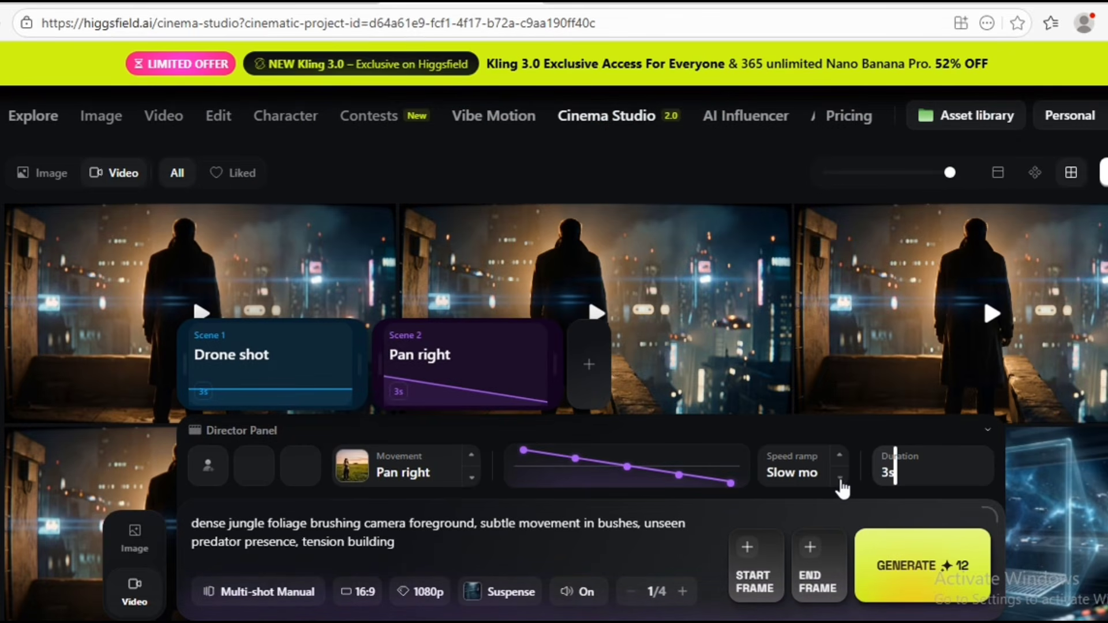
- Add Scene 3, set its speed ramp to Speed up, and enter the Shot 3 Bengal tiger prompt copied from ChatGPT
{"action": "left_click", "coordinate": [589, 366]}
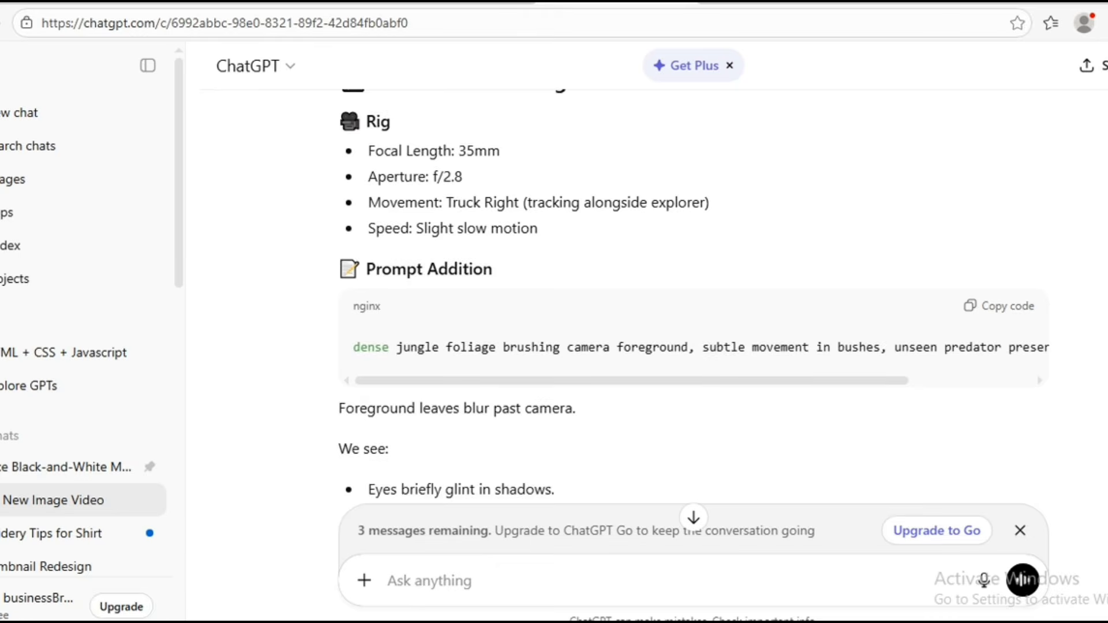
{"action": "scroll", "coordinate": [693, 288], "scroll_direction": "down", "scroll_amount": 5}
{"action": "scroll", "coordinate": [693, 289], "scroll_direction": "down", "scroll_amount": 1}
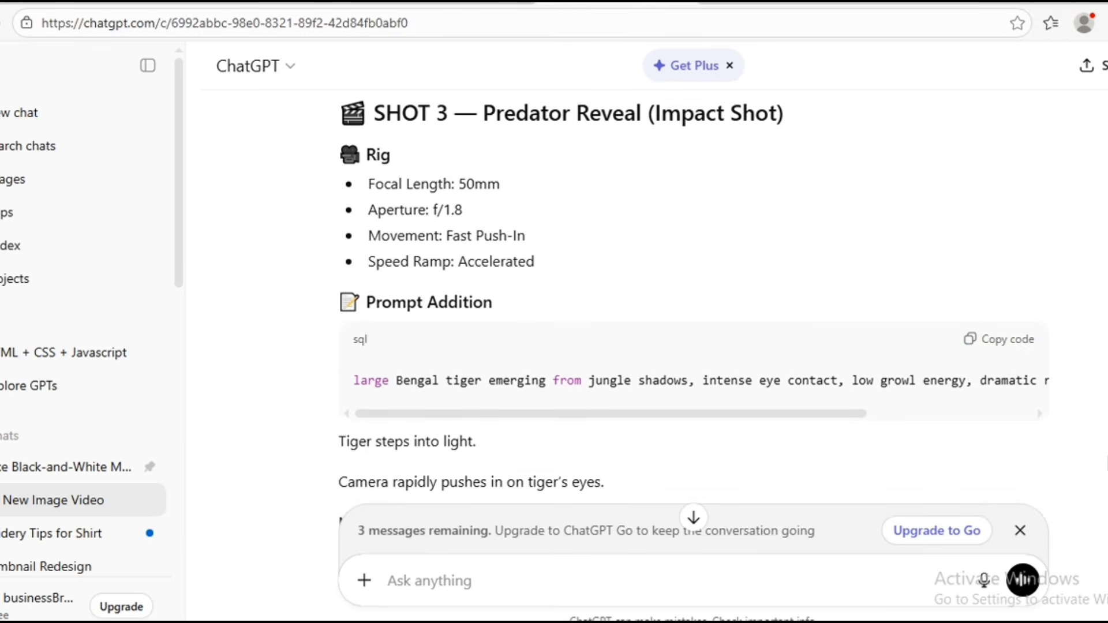
{"action": "left_click", "coordinate": [966, 341]}
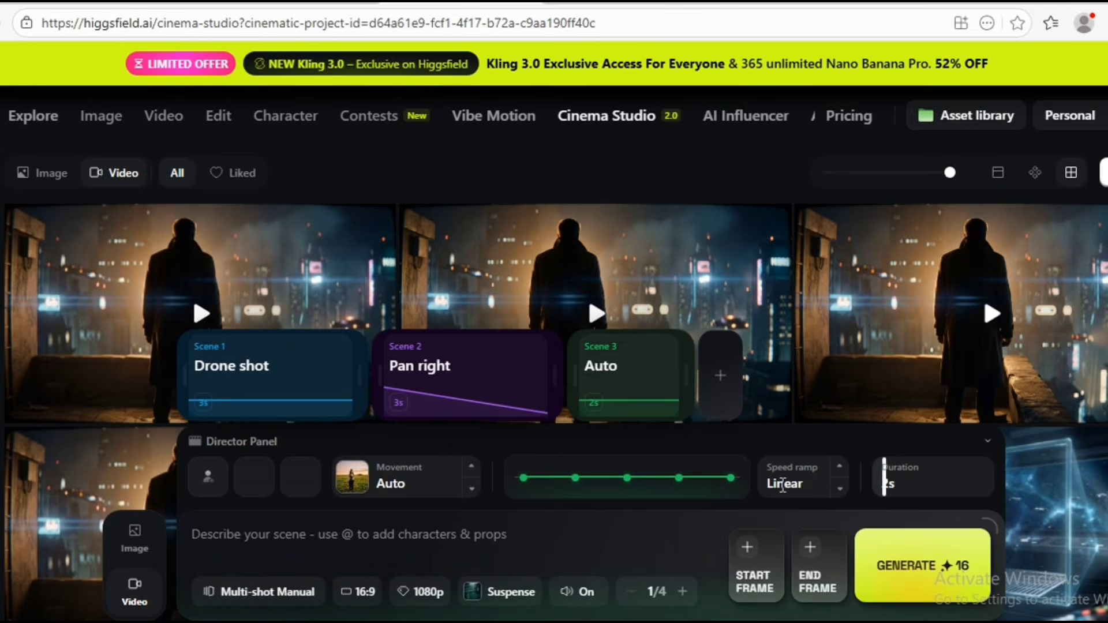
{"action": "left_click", "coordinate": [840, 488]}
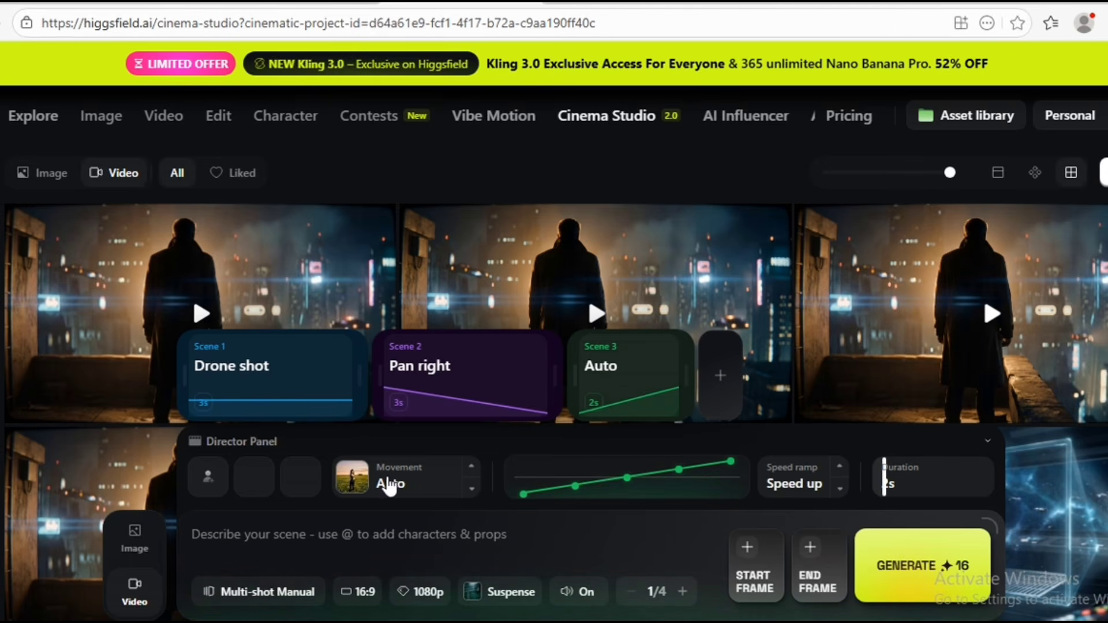
{"action": "type", "text": "large Bengal tiger emerging from jungle shadows, intense eye contact, low growl energy, dramatic rim lighting, cinematic tension"}
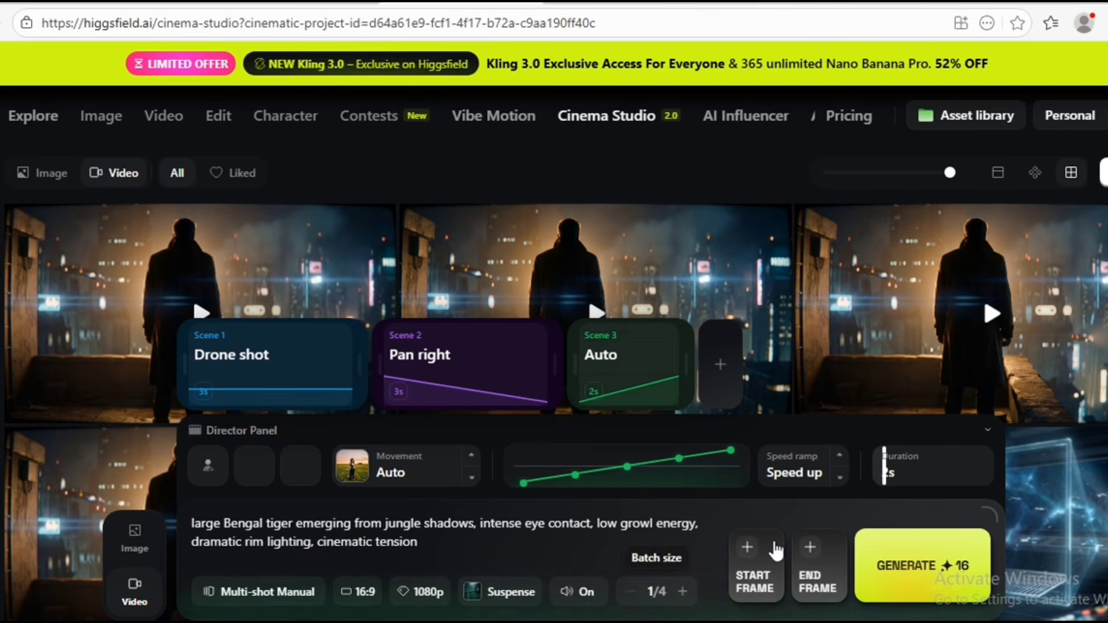
- Add Scene 4 and copy the Shot 4 Reaction Close-Up prompt from ChatGPT
{"action": "left_click", "coordinate": [716, 365]}
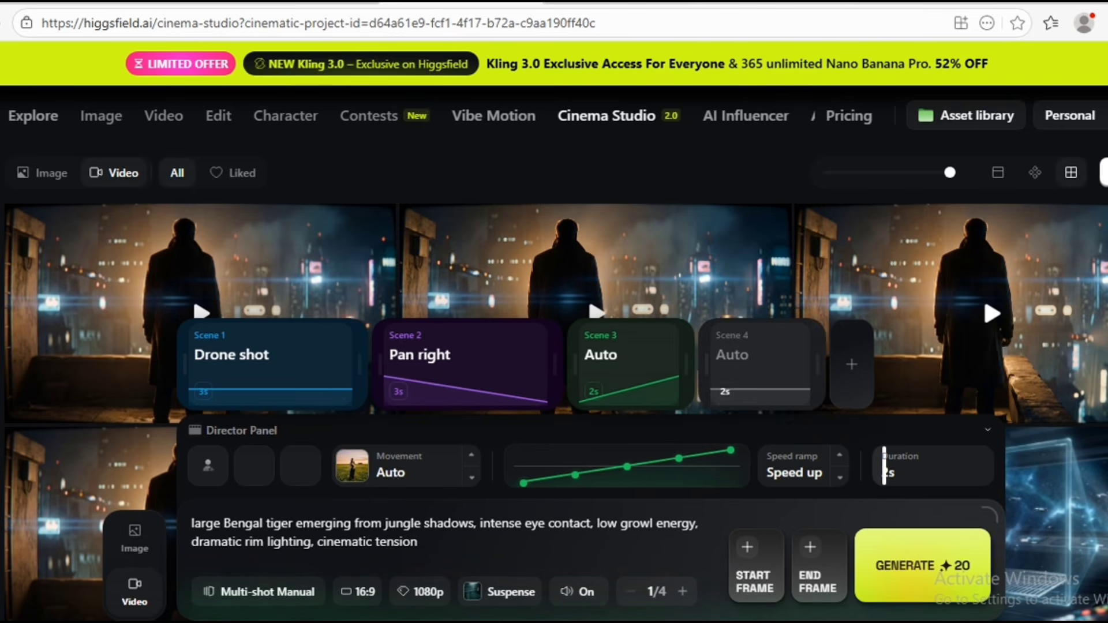
{"action": "left_click", "coordinate": [617, 3]}
{"action": "scroll", "coordinate": [967, 325], "scroll_direction": "down", "scroll_amount": 5}
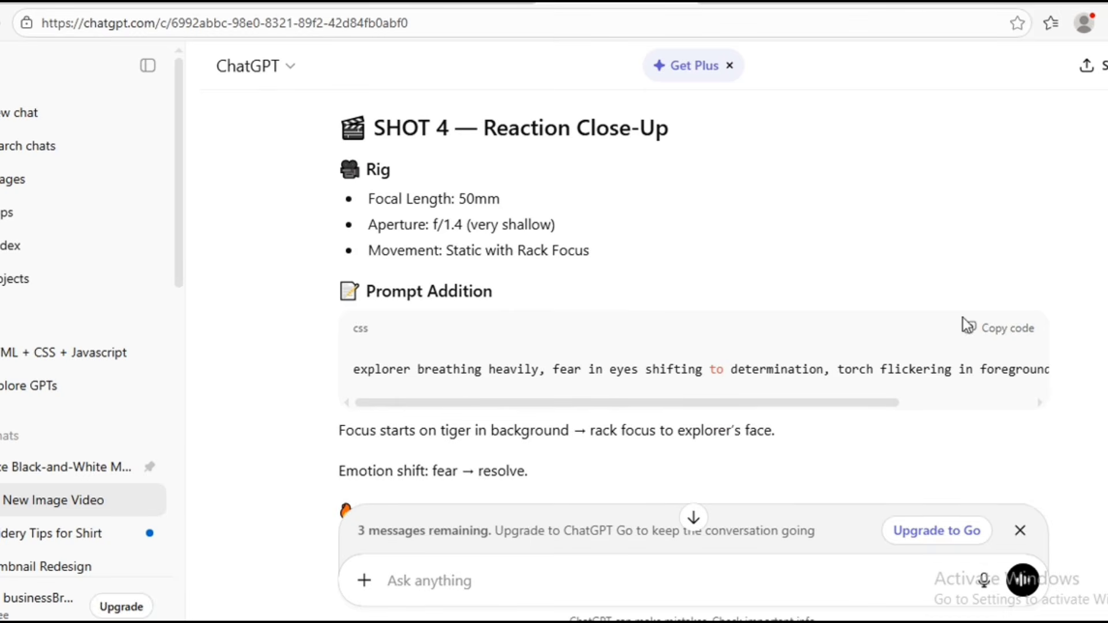
{"action": "left_click", "coordinate": [972, 332]}
{"action": "left_click", "coordinate": [461, 2]}
- Set Scene 3's camera movement to Static and its speed ramp to Linear
{"action": "left_click", "coordinate": [412, 485]}
{"action": "left_click_drag", "start_coordinate": [989, 260], "coordinate": [914, 102]}
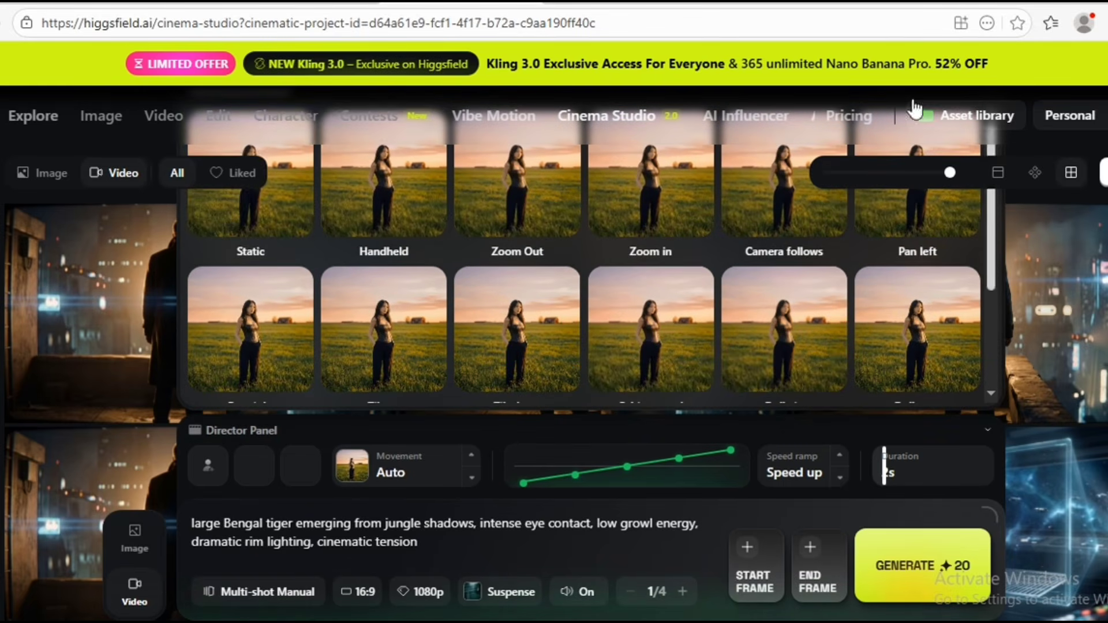
{"action": "left_click", "coordinate": [300, 222]}
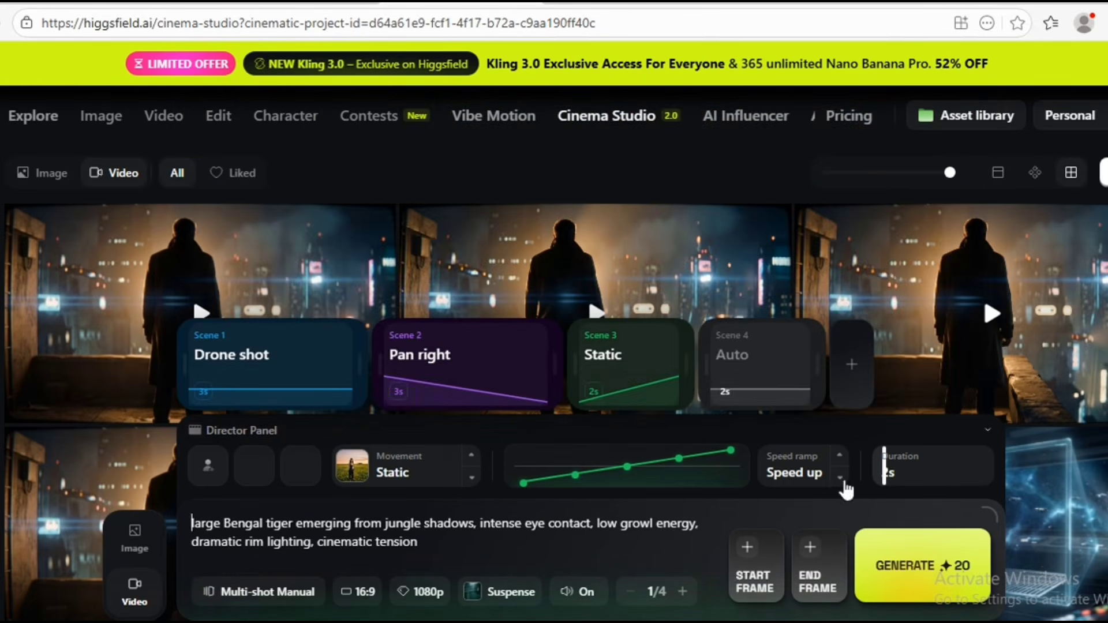
{"action": "left_click", "coordinate": [842, 480]}
{"action": "left_click", "coordinate": [841, 480]}
{"action": "left_click", "coordinate": [842, 480]}
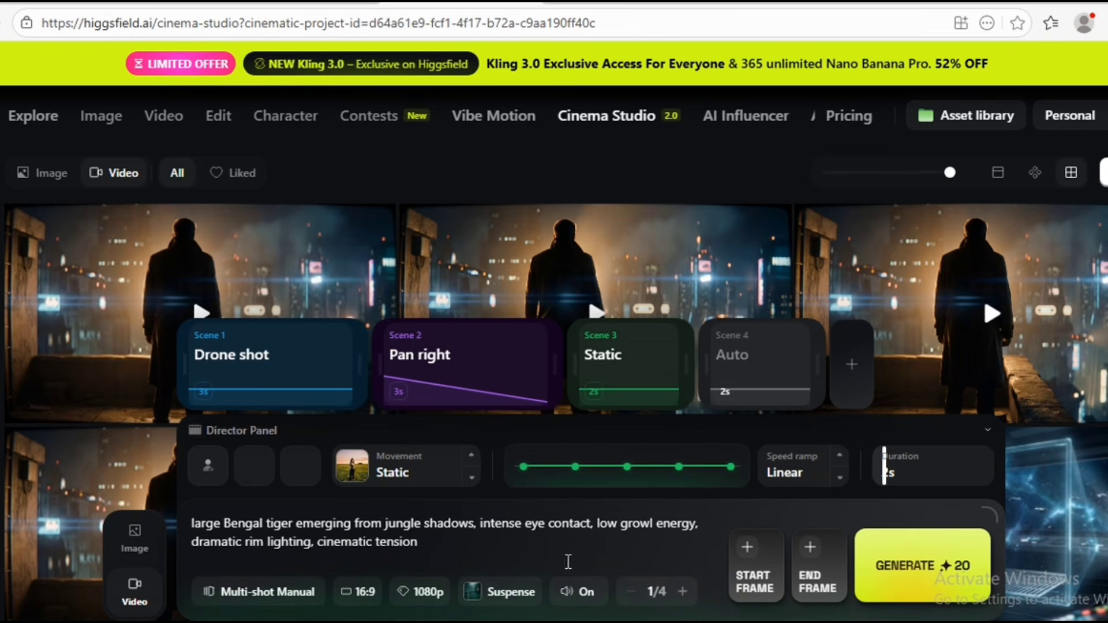
- Enter the copied prompt about the explorer breathing heavily in Scene 4 and try to set its camera movement to Static
{"action": "left_click", "coordinate": [763, 374]}
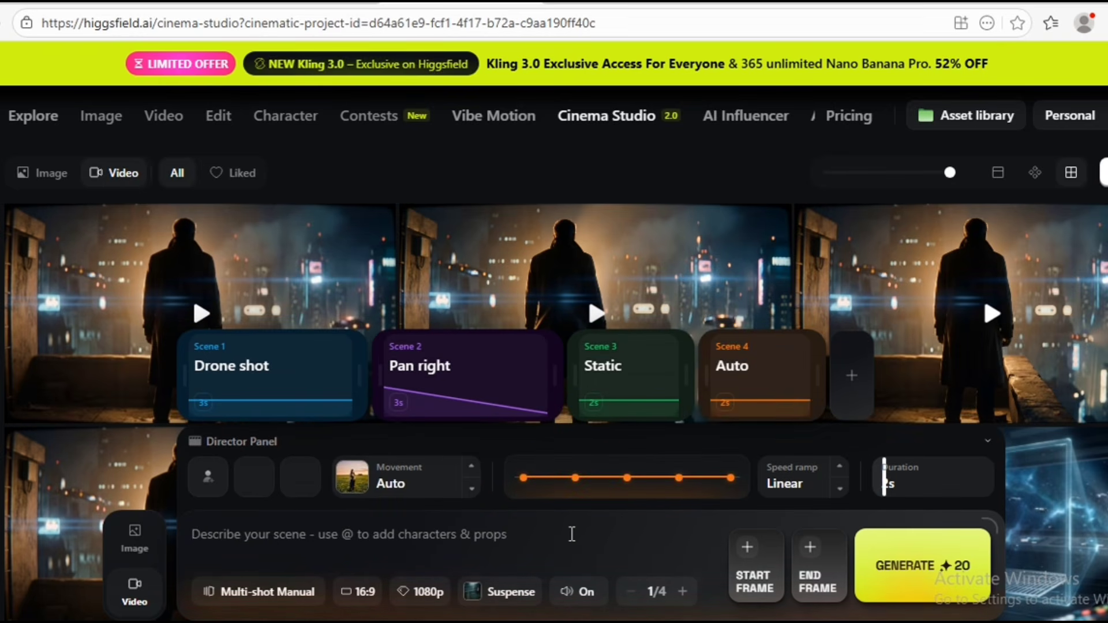
{"action": "key", "text": "ctrl+v"}
{"action": "left_click", "coordinate": [419, 470]}
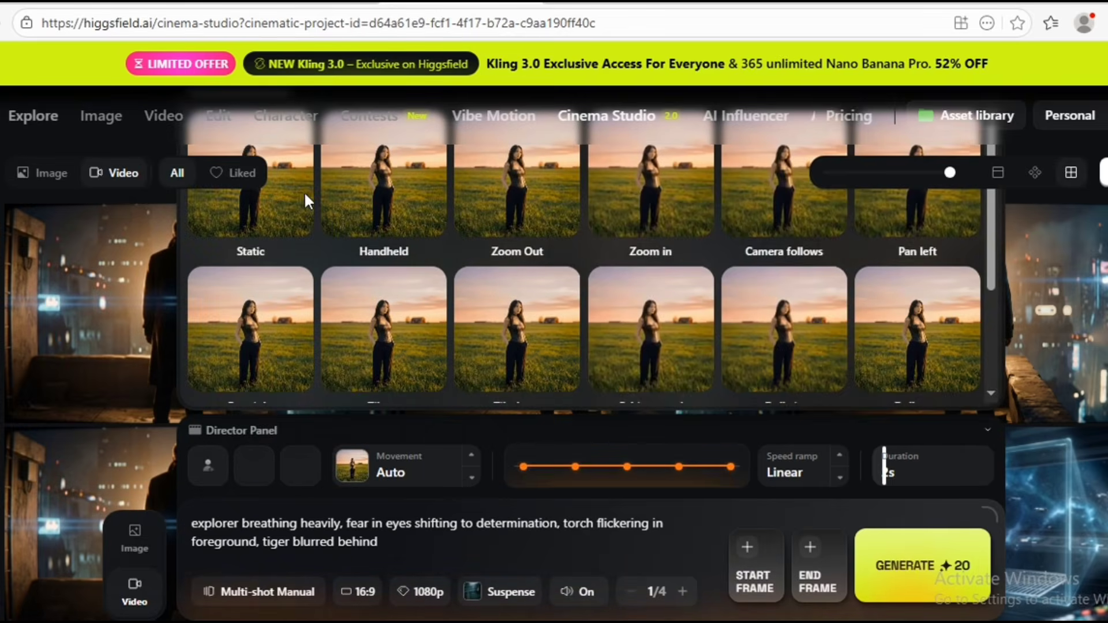
{"action": "left_click", "coordinate": [292, 197]}
- Add Scene 5 and enter the Shot 5 animal stampede prompt copied from ChatGPT
{"action": "left_click", "coordinate": [858, 380]}
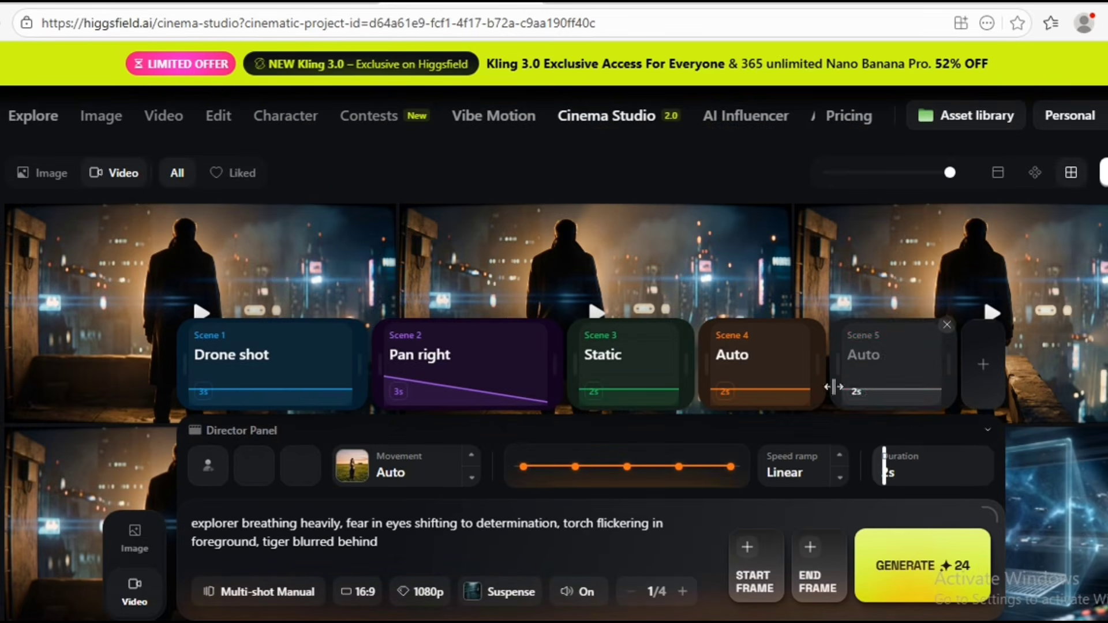
{"action": "left_click", "coordinate": [881, 364]}
{"action": "key", "text": "alt+Tab"}
{"action": "scroll", "coordinate": [693, 289], "scroll_direction": "down", "scroll_amount": 10}
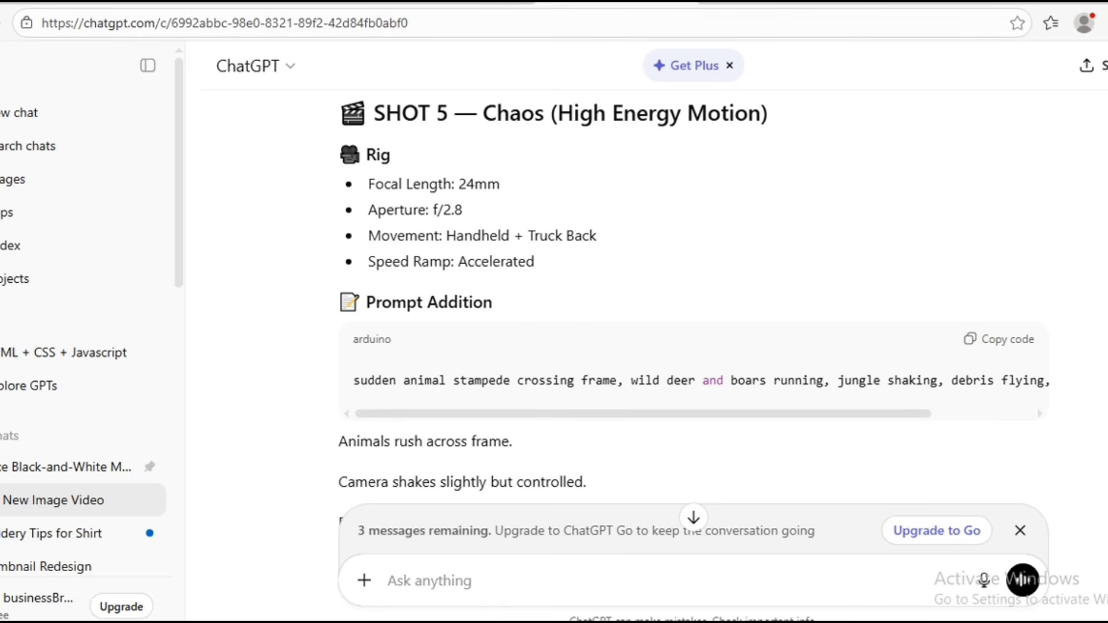
{"action": "left_click", "coordinate": [967, 341]}
{"action": "key", "text": "alt+Tab"}
{"action": "left_click", "coordinate": [378, 543]}
{"action": "key", "text": "ctrl+v"}
- Set Scene 5's speed ramp to Speed up and generate the multi-shot video
{"action": "left_click", "coordinate": [508, 2]}
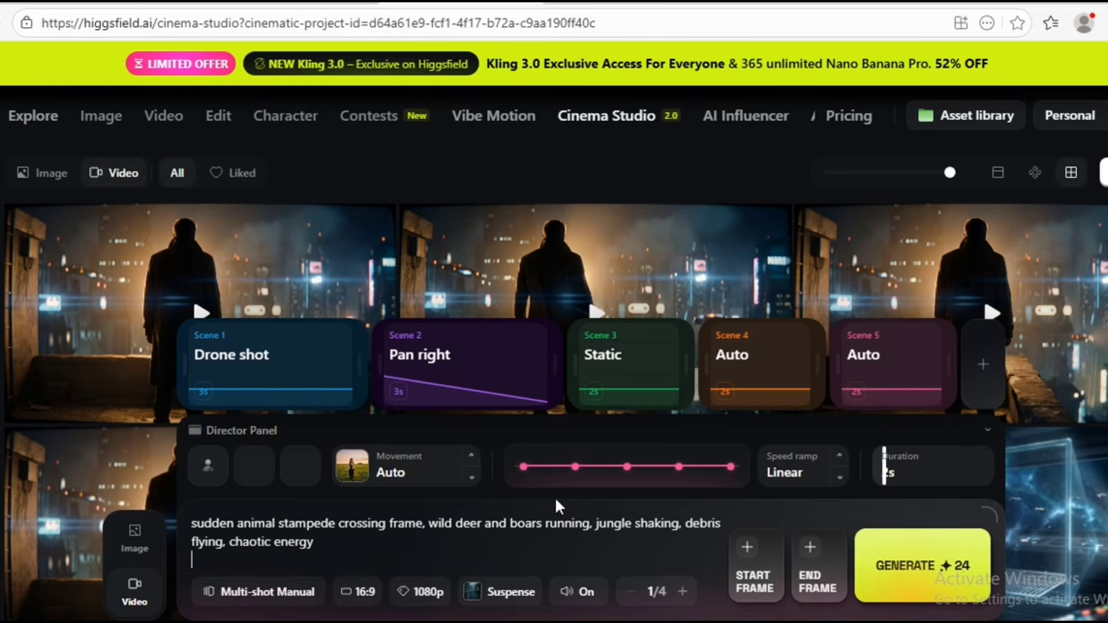
{"action": "left_click", "coordinate": [841, 467]}
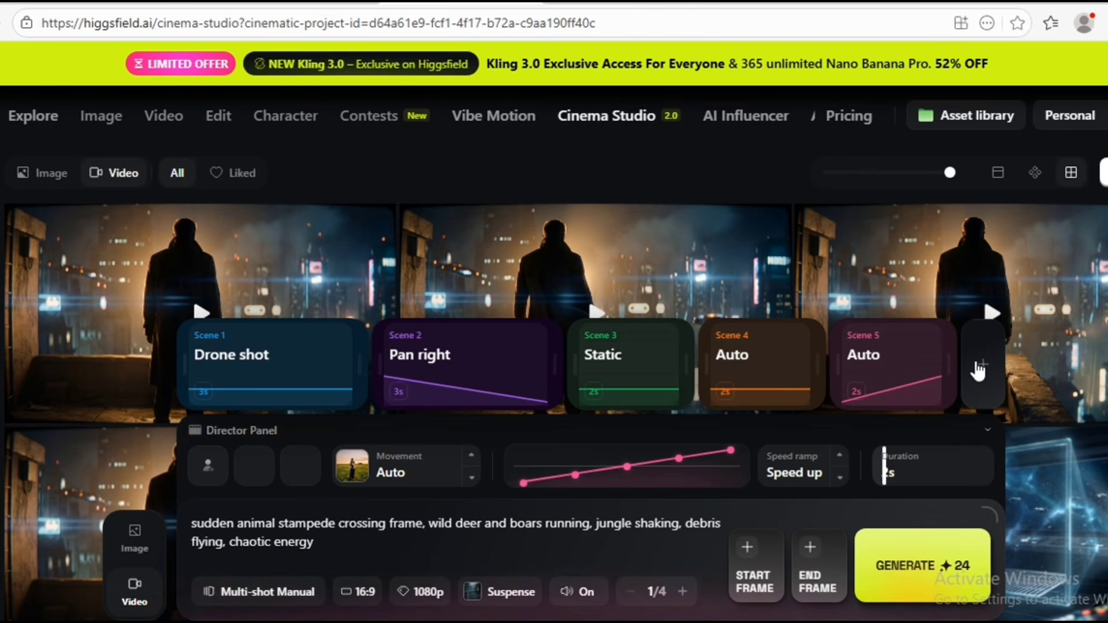
{"action": "left_click", "coordinate": [904, 566]}
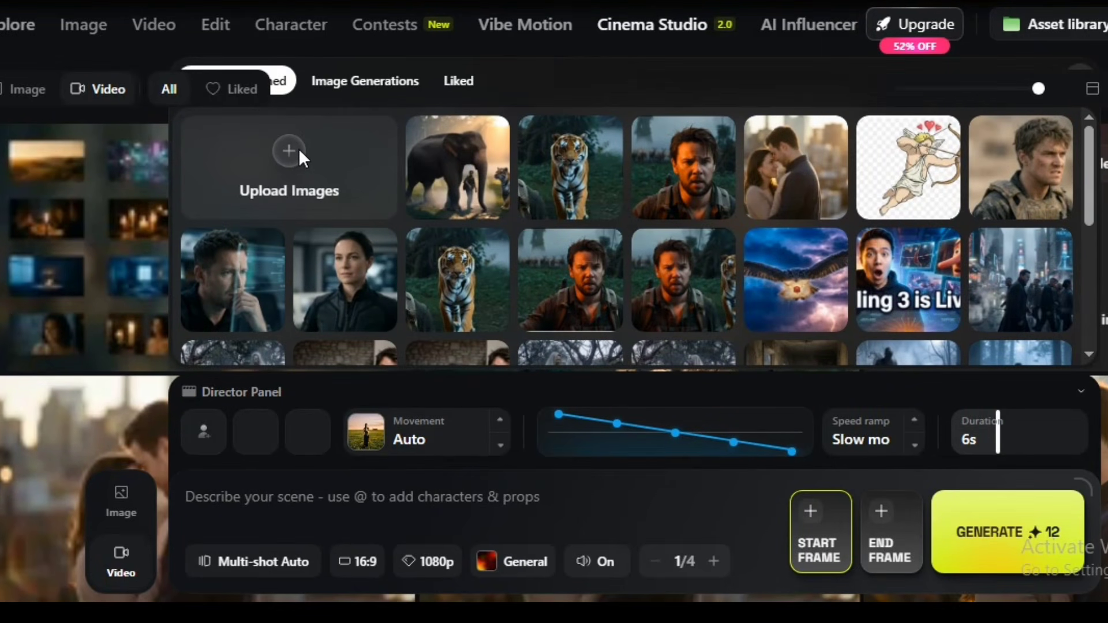
- Upload the sf eye image from the Downloads folder and set it as the start frame
{"action": "left_click", "coordinate": [299, 148]}
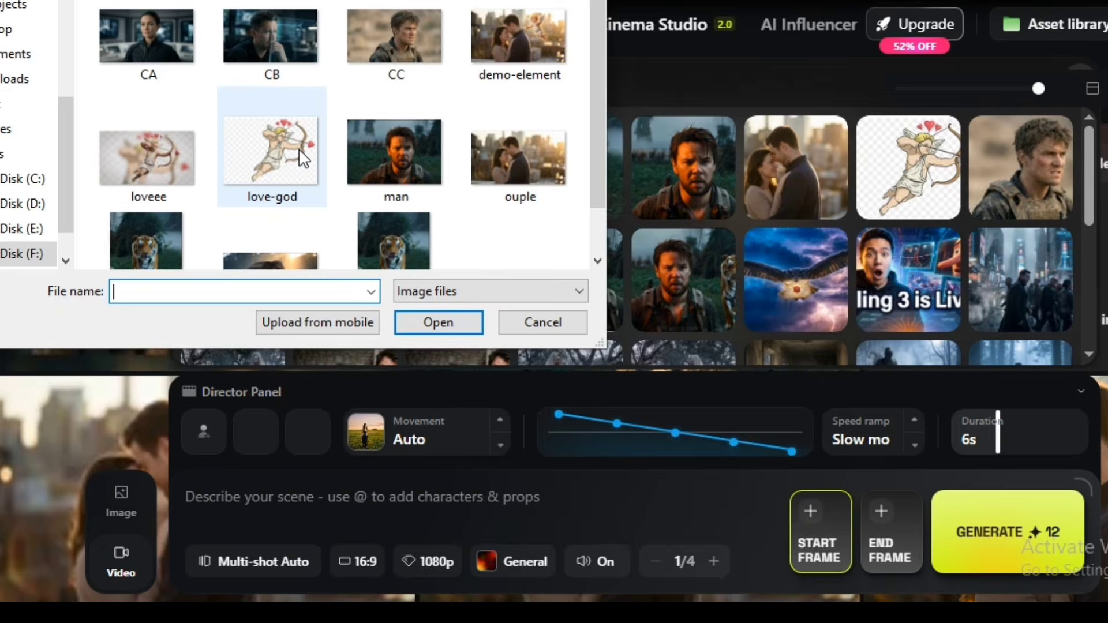
{"action": "left_click", "coordinate": [6, 80]}
{"action": "left_click", "coordinate": [124, 30]}
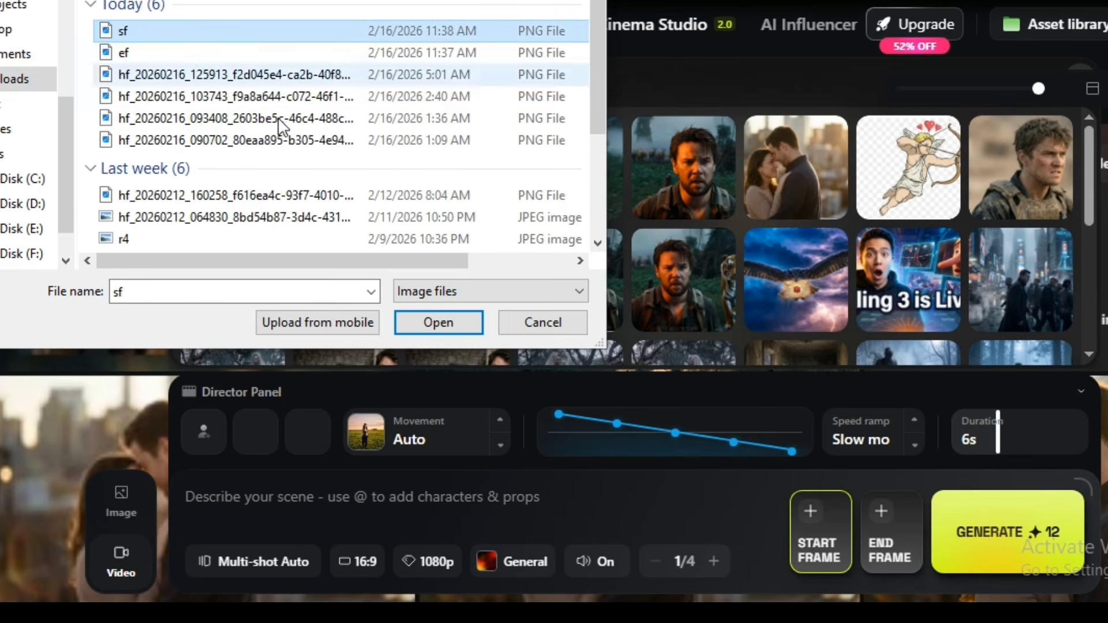
{"action": "left_click", "coordinate": [449, 330]}
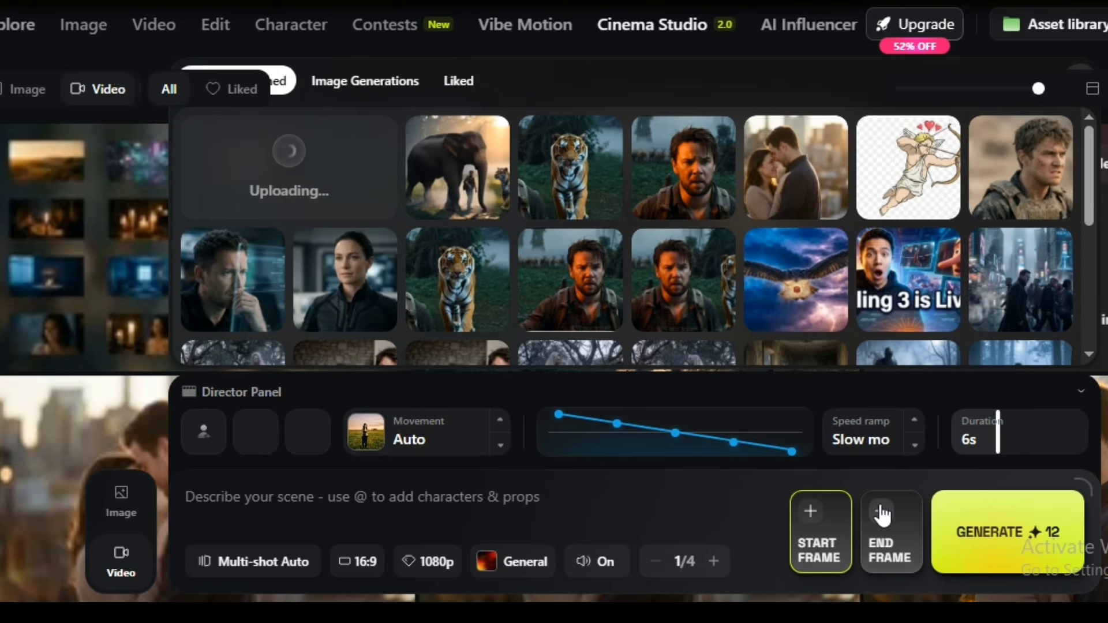
{"action": "left_click", "coordinate": [881, 516]}
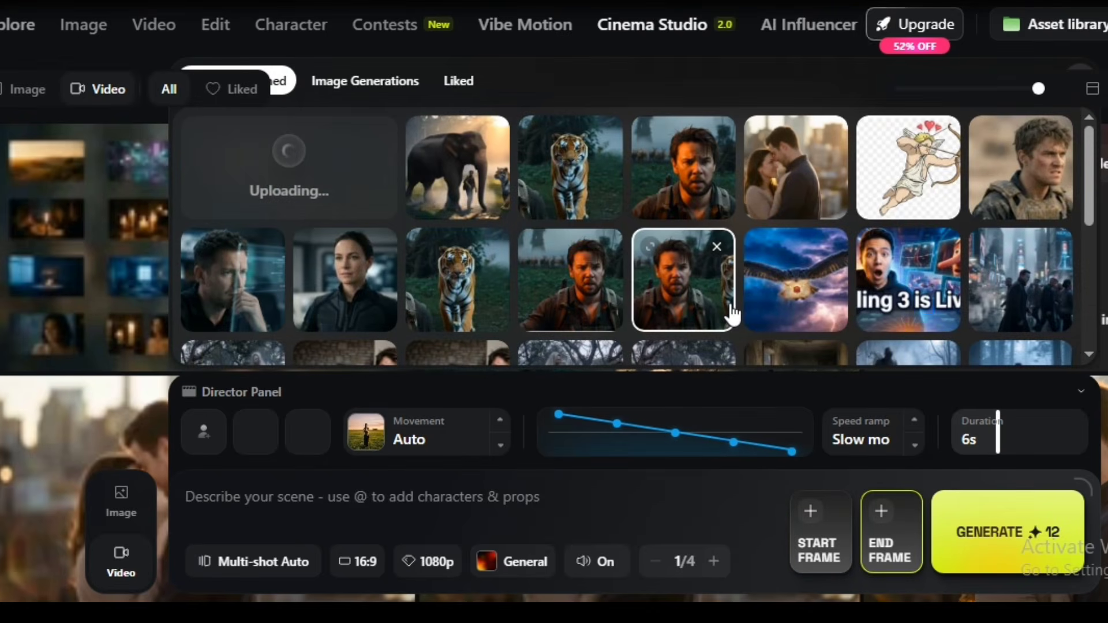
{"action": "left_click", "coordinate": [482, 272]}
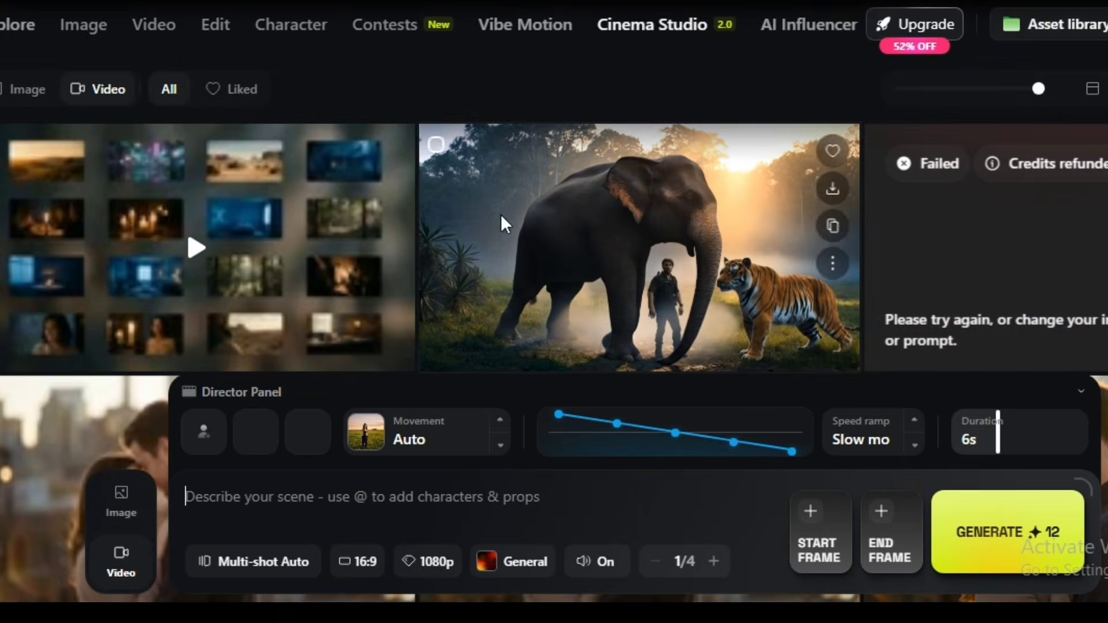
{"action": "left_click", "coordinate": [814, 534]}
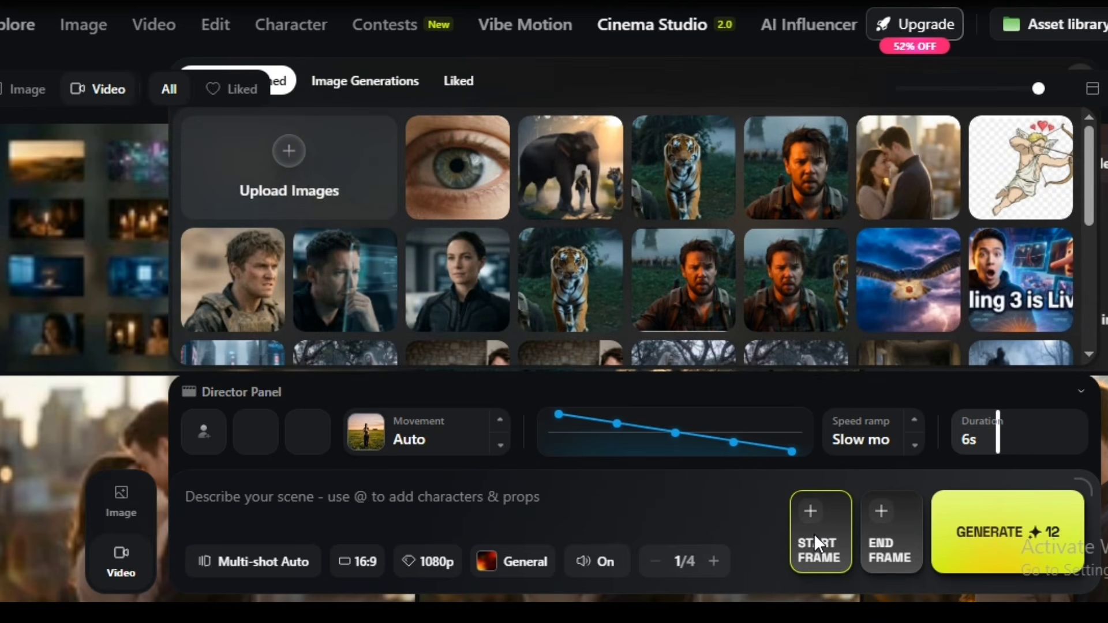
{"action": "left_click", "coordinate": [486, 155]}
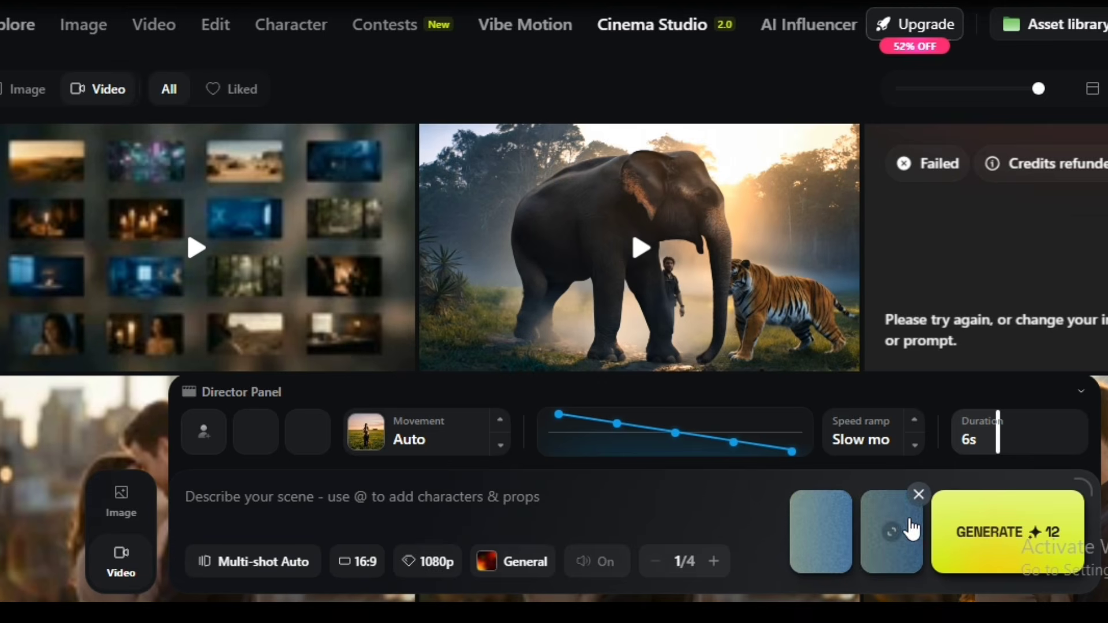
- Remove the current end frame and upload the ef image from the Downloads folder in its place
{"action": "left_click", "coordinate": [918, 497]}
{"action": "left_click", "coordinate": [904, 546]}
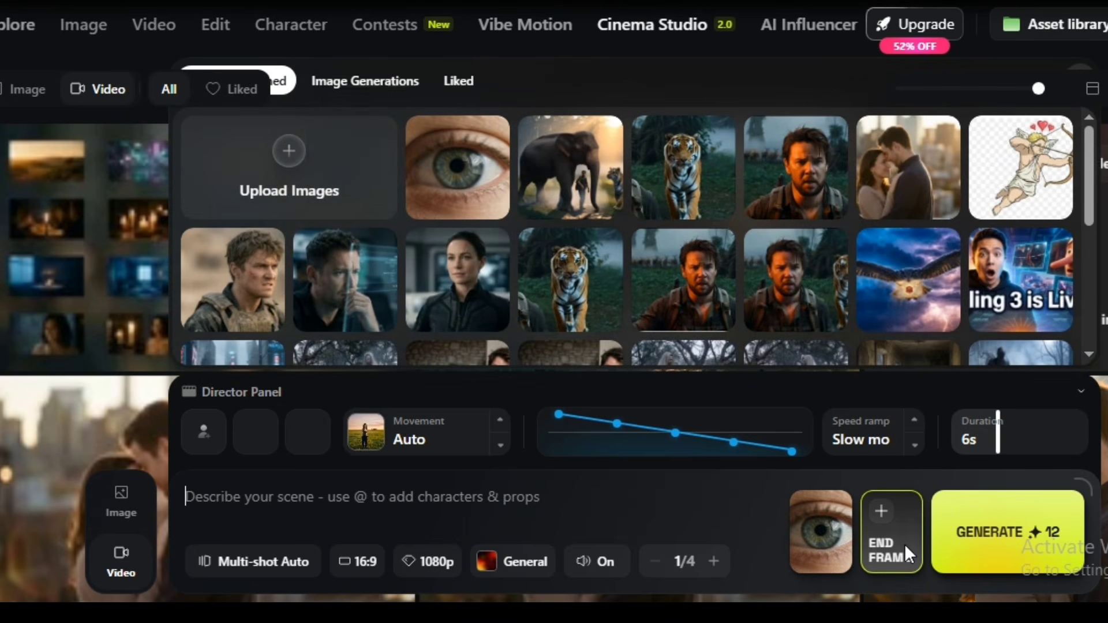
{"action": "left_click", "coordinate": [298, 155]}
{"action": "left_click", "coordinate": [298, 153]}
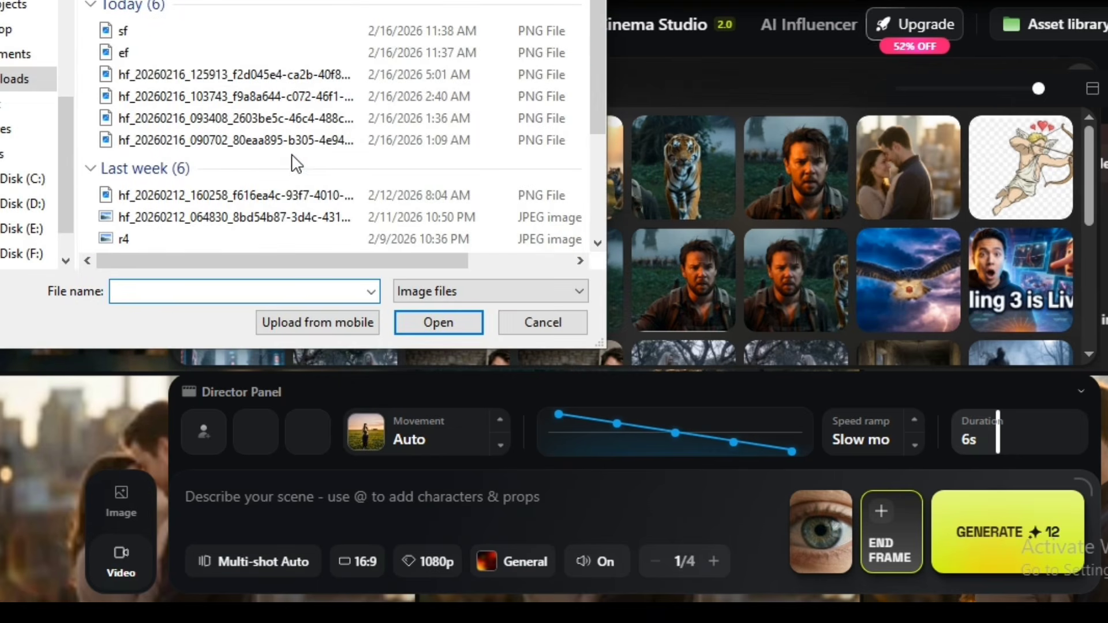
{"action": "left_click", "coordinate": [126, 53]}
{"action": "left_click", "coordinate": [462, 319]}
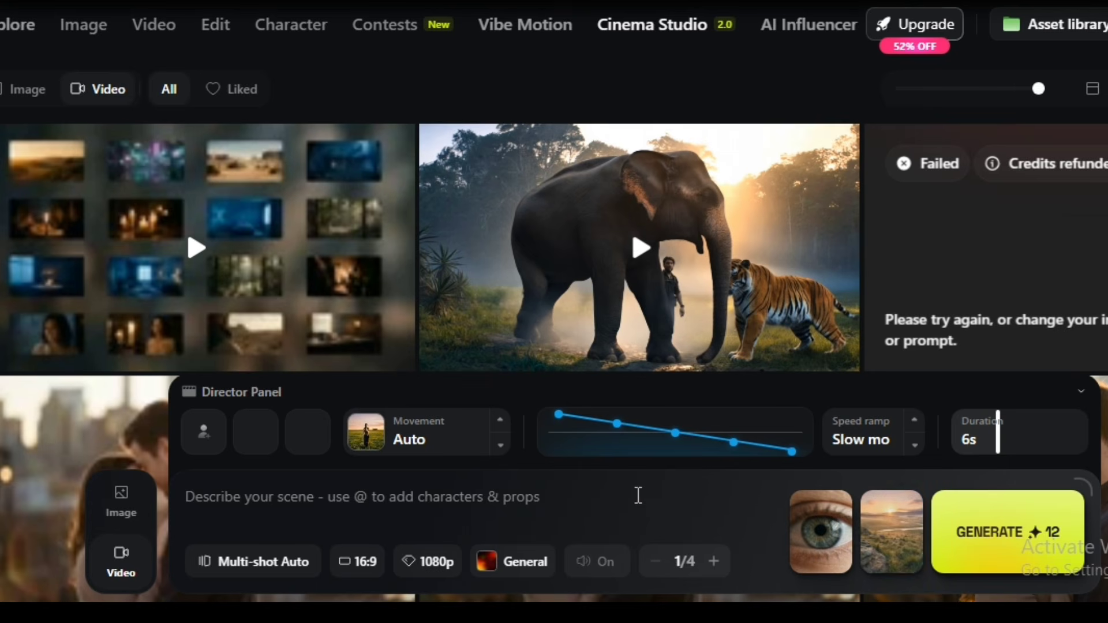
- Enter the prompt "Camera slowly transitions seamlessly. Perfect tweening." and generate the start-to-end frame transition video
{"action": "type", "text": "Camera slowly transitions seamlessly. Perfect tweening."}
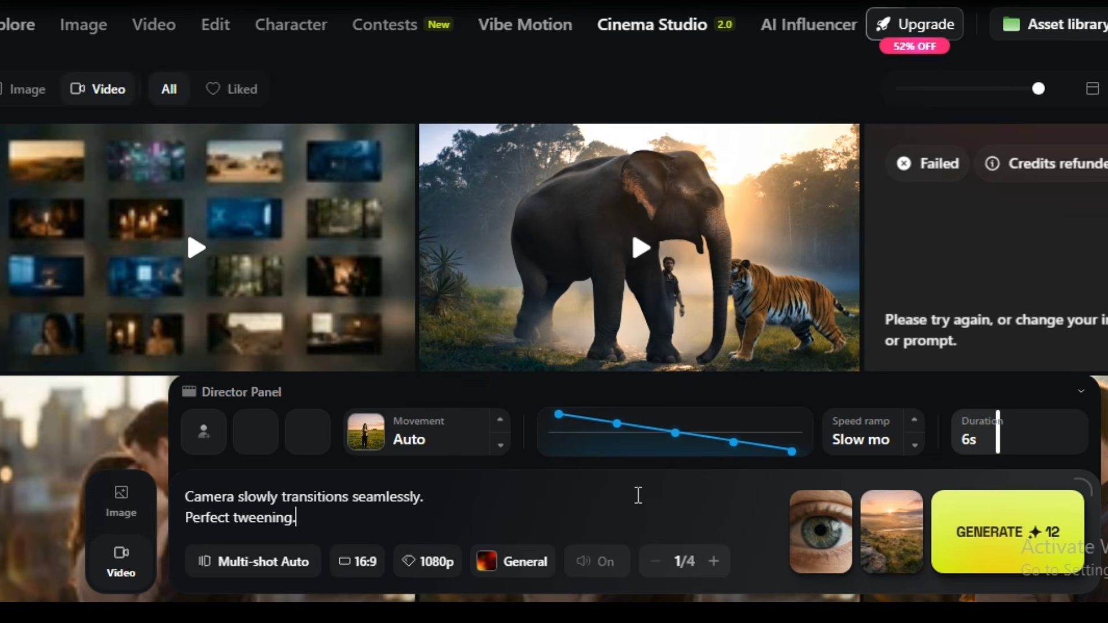
{"action": "left_click", "coordinate": [996, 553]}
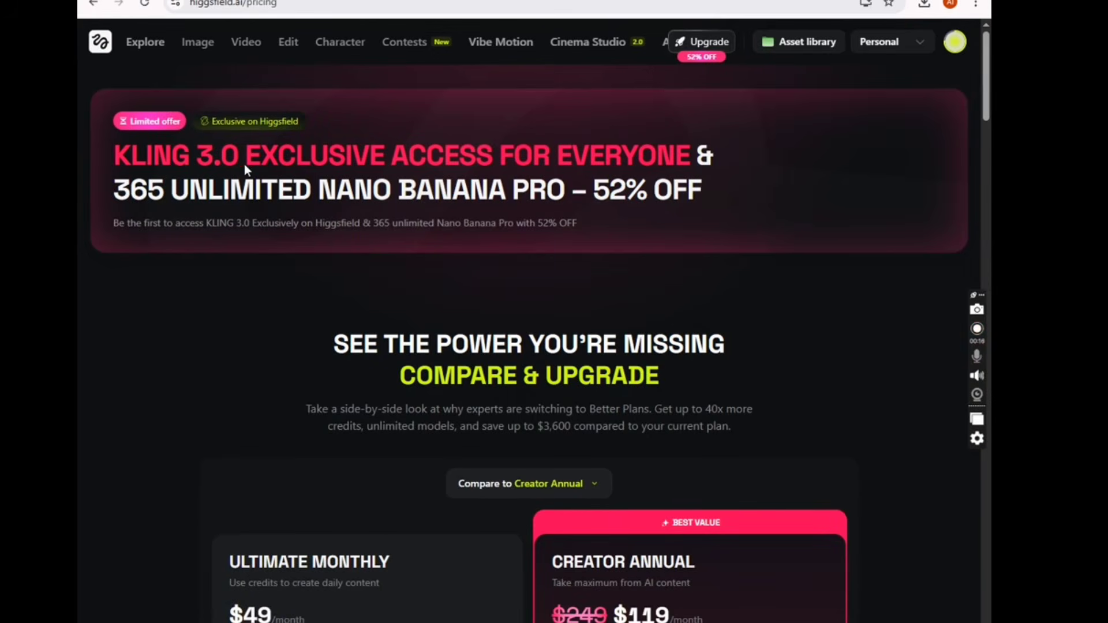
- Review the pricing page's comparison of Ultimate Monthly with Creator Annual, check the Team and Individual options, and examine the individual plans
{"action": "scroll", "coordinate": [452, 314], "scroll_direction": "down", "scroll_amount": 3}
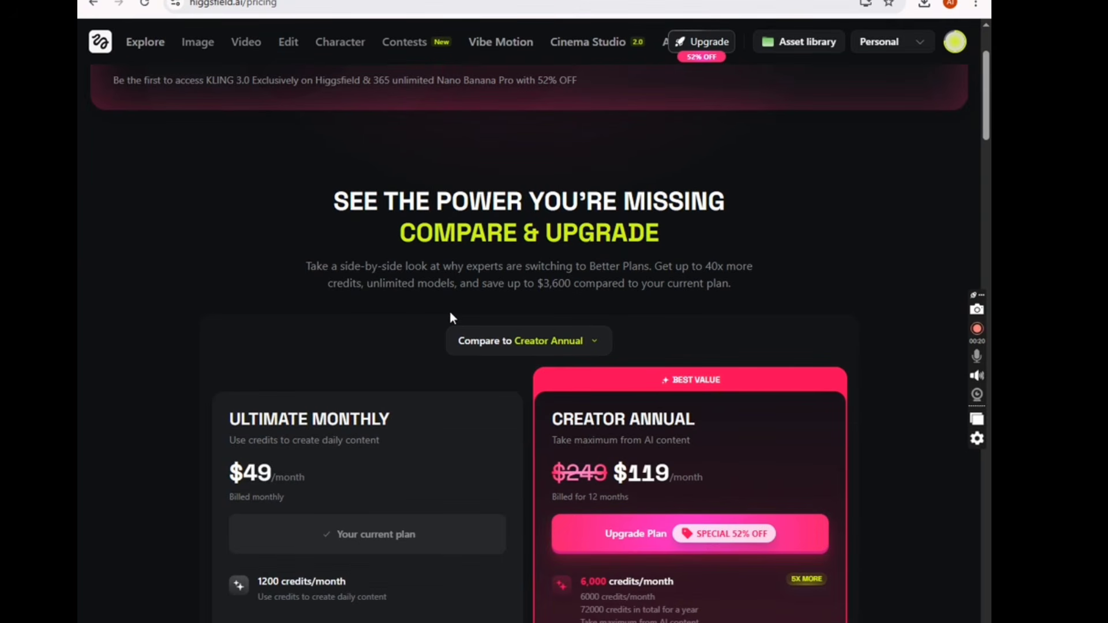
{"action": "scroll", "coordinate": [451, 315], "scroll_direction": "down", "scroll_amount": 5}
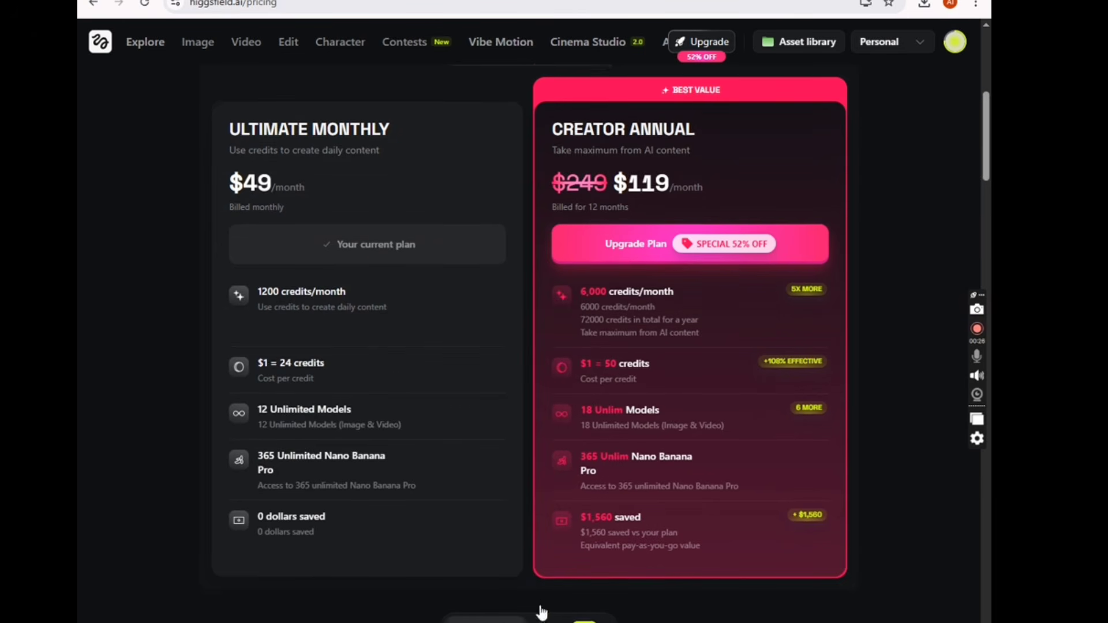
{"action": "scroll", "coordinate": [555, 583], "scroll_direction": "down", "scroll_amount": 3}
{"action": "left_click", "coordinate": [580, 498]}
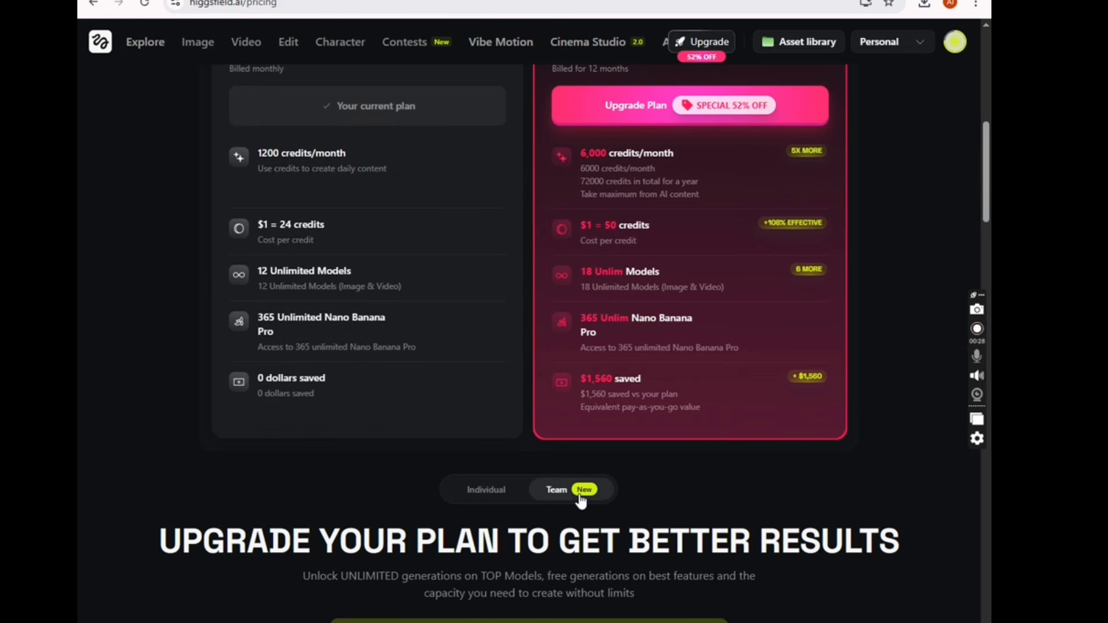
{"action": "left_click", "coordinate": [477, 492]}
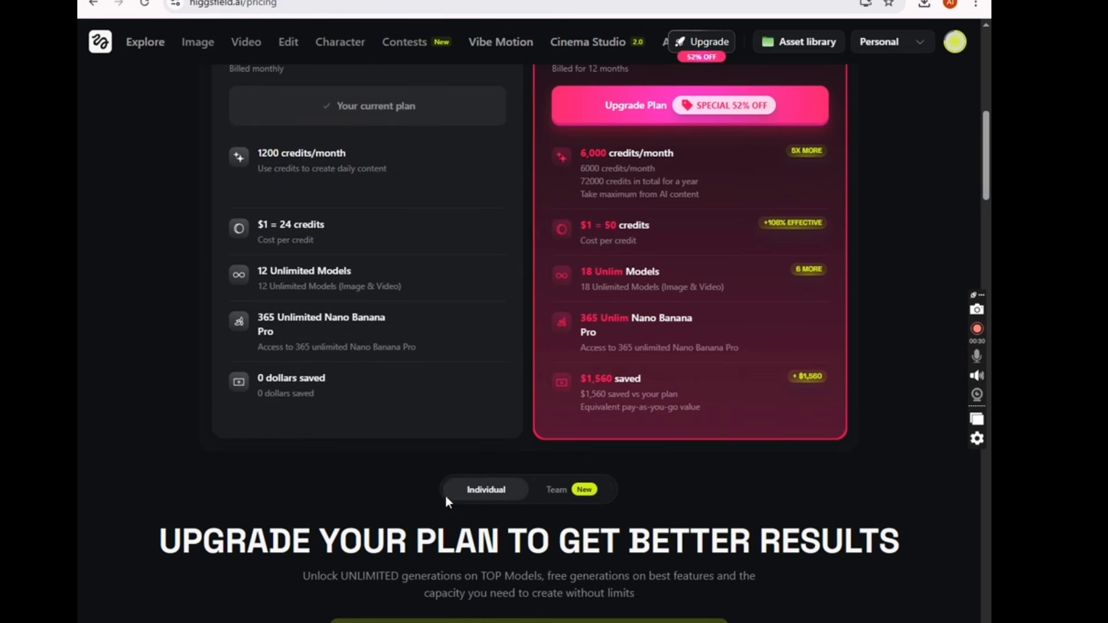
{"action": "scroll", "coordinate": [445, 495], "scroll_direction": "down", "scroll_amount": 6}
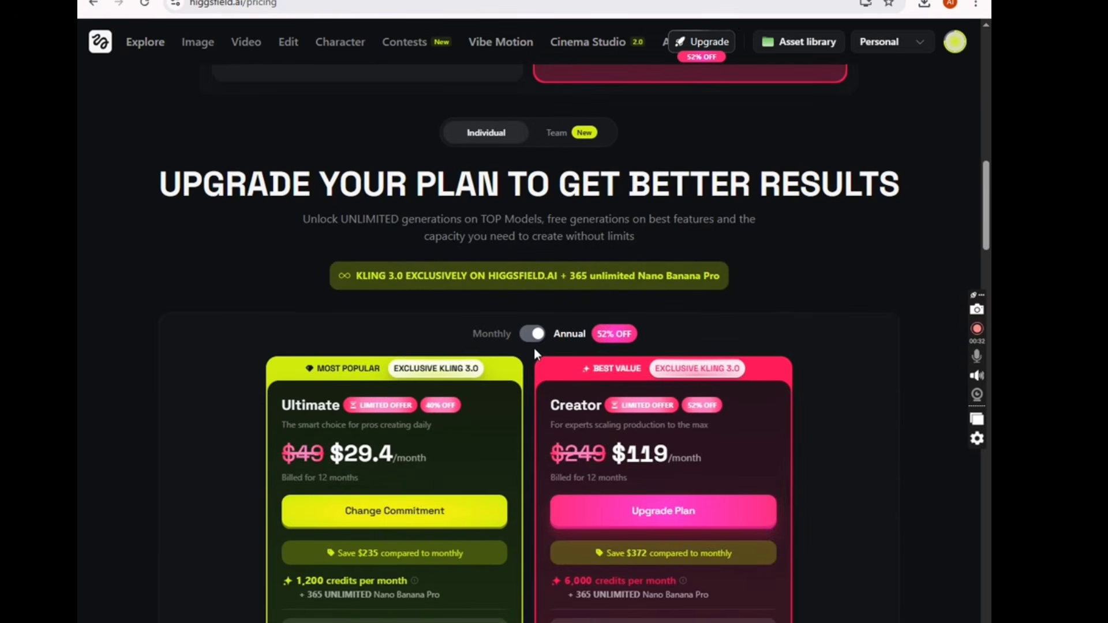
{"action": "scroll", "coordinate": [535, 352], "scroll_direction": "down", "scroll_amount": 7}
{"action": "scroll", "coordinate": [535, 353], "scroll_direction": "down", "scroll_amount": 5}
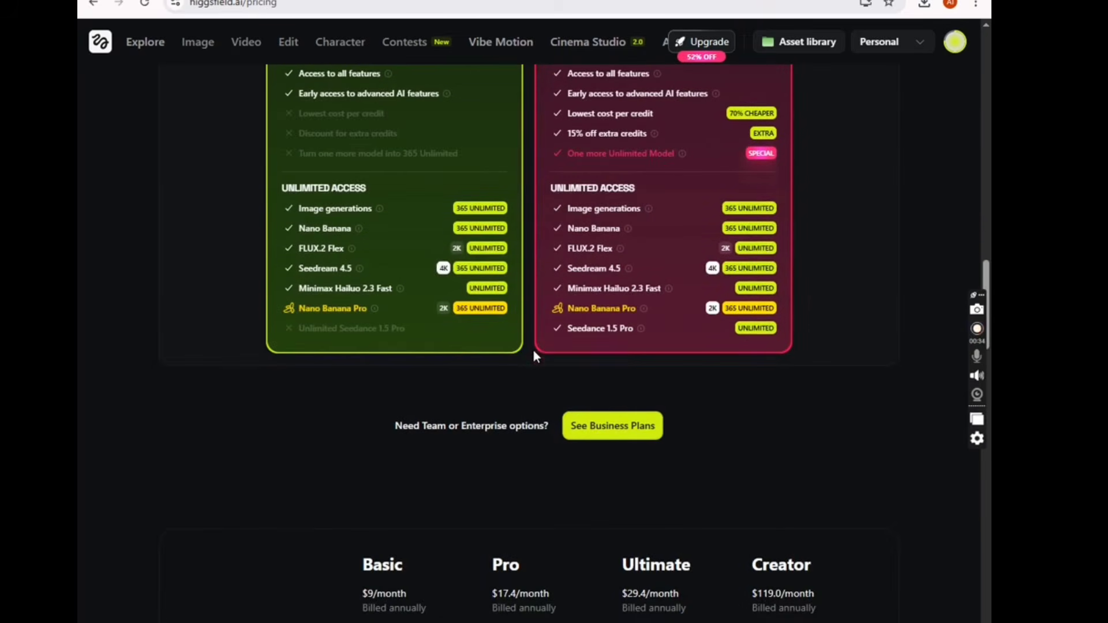
- Compare monthly and annual billing for the individual plans, and examine the feature table for Basic, Pro, Ultimate and Creator
{"action": "scroll", "coordinate": [534, 354], "scroll_direction": "up", "scroll_amount": 9}
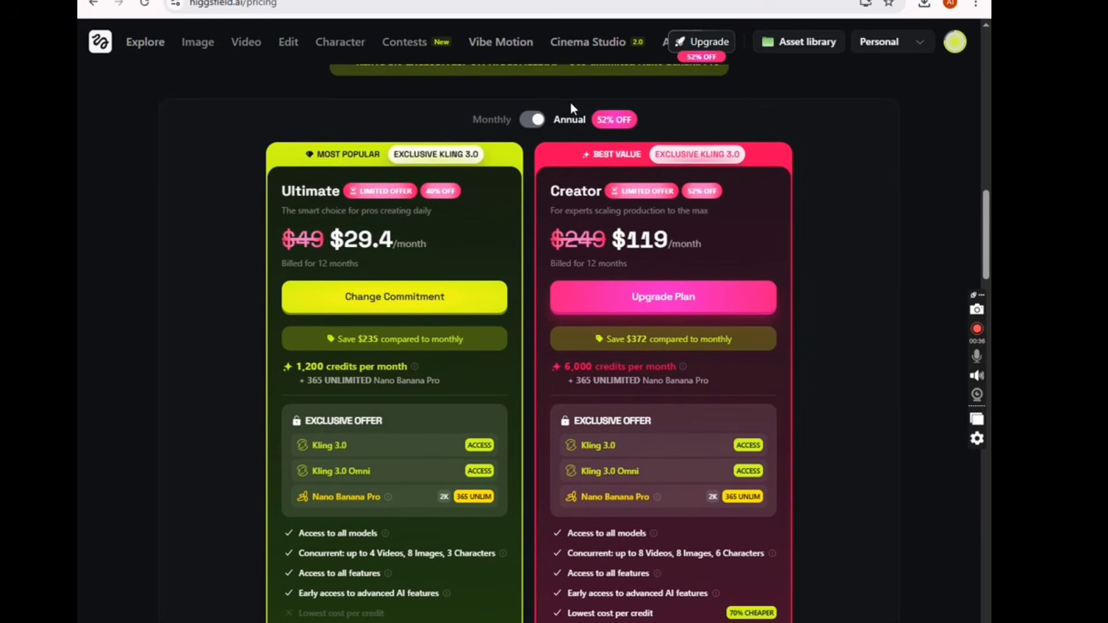
{"action": "left_click", "coordinate": [531, 124]}
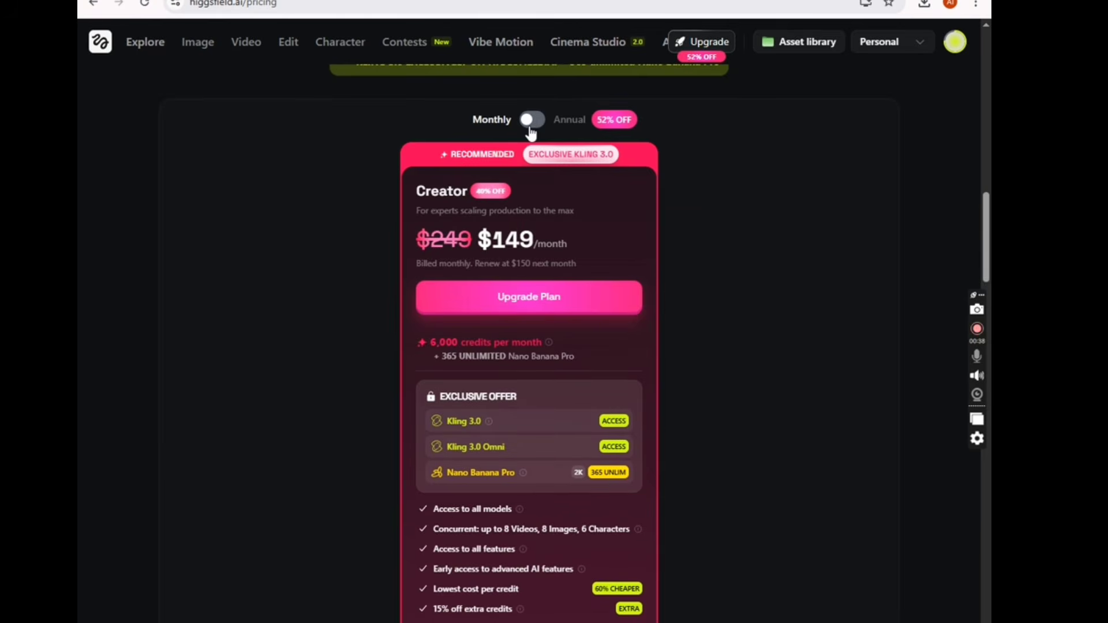
{"action": "left_click", "coordinate": [541, 123]}
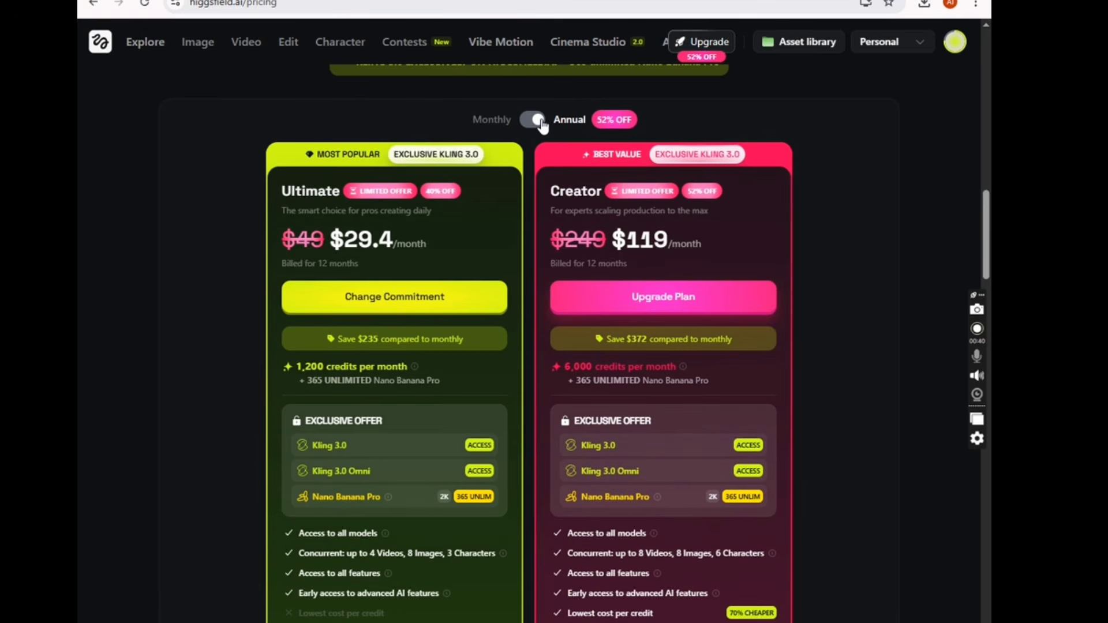
{"action": "scroll", "coordinate": [508, 399], "scroll_direction": "down", "scroll_amount": 12}
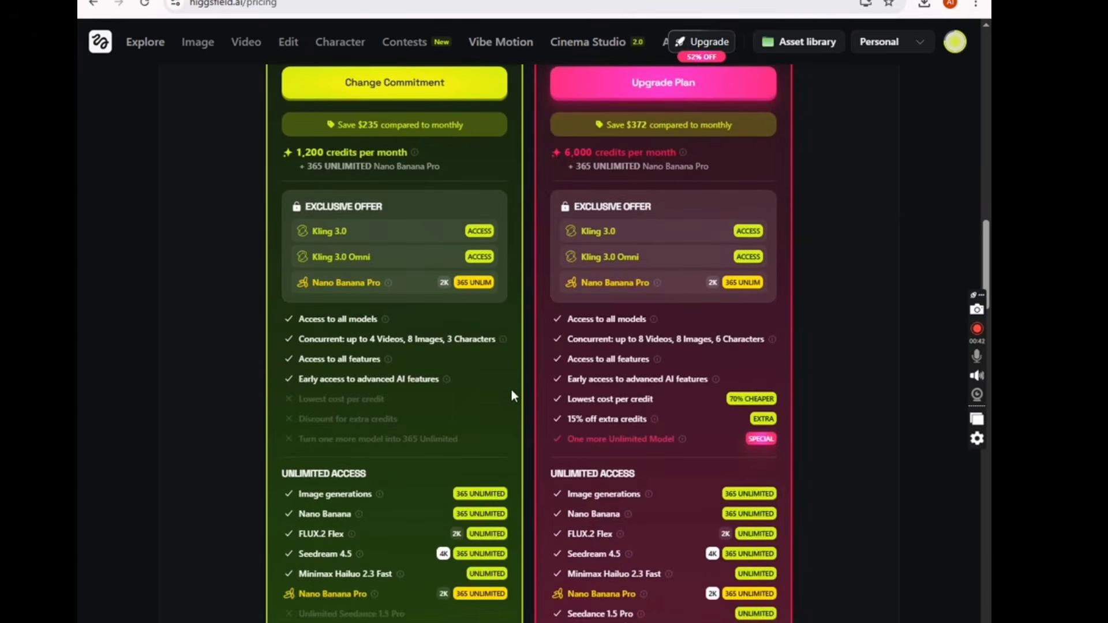
{"action": "scroll", "coordinate": [509, 403], "scroll_direction": "down", "scroll_amount": 3}
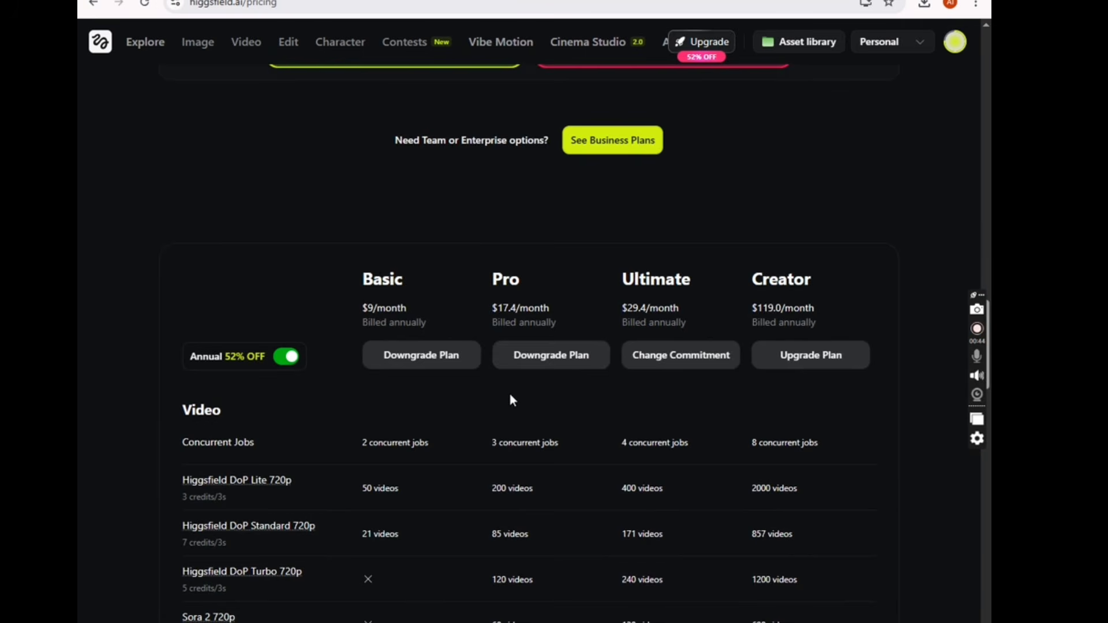
{"action": "scroll", "coordinate": [510, 397], "scroll_direction": "down", "scroll_amount": 20}
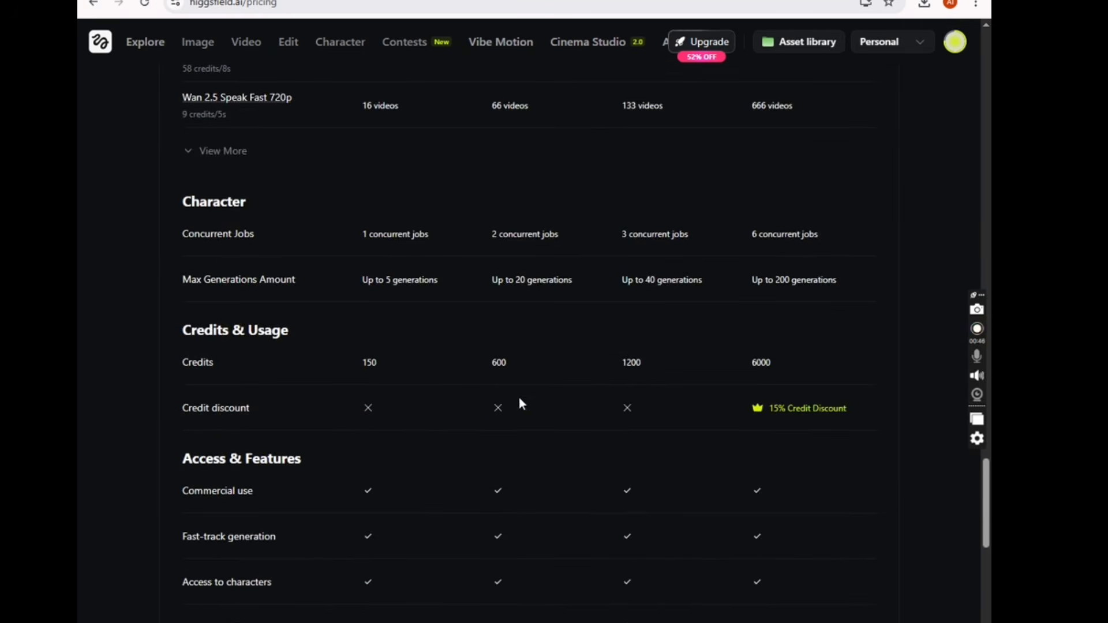
{"action": "scroll", "coordinate": [609, 408], "scroll_direction": "down", "scroll_amount": 6}
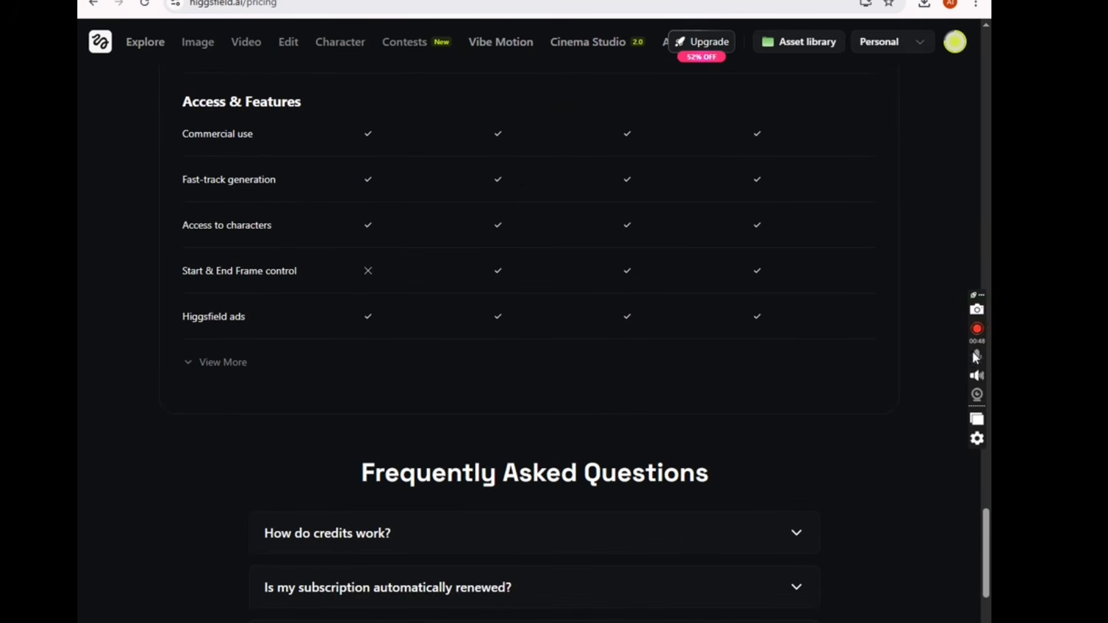